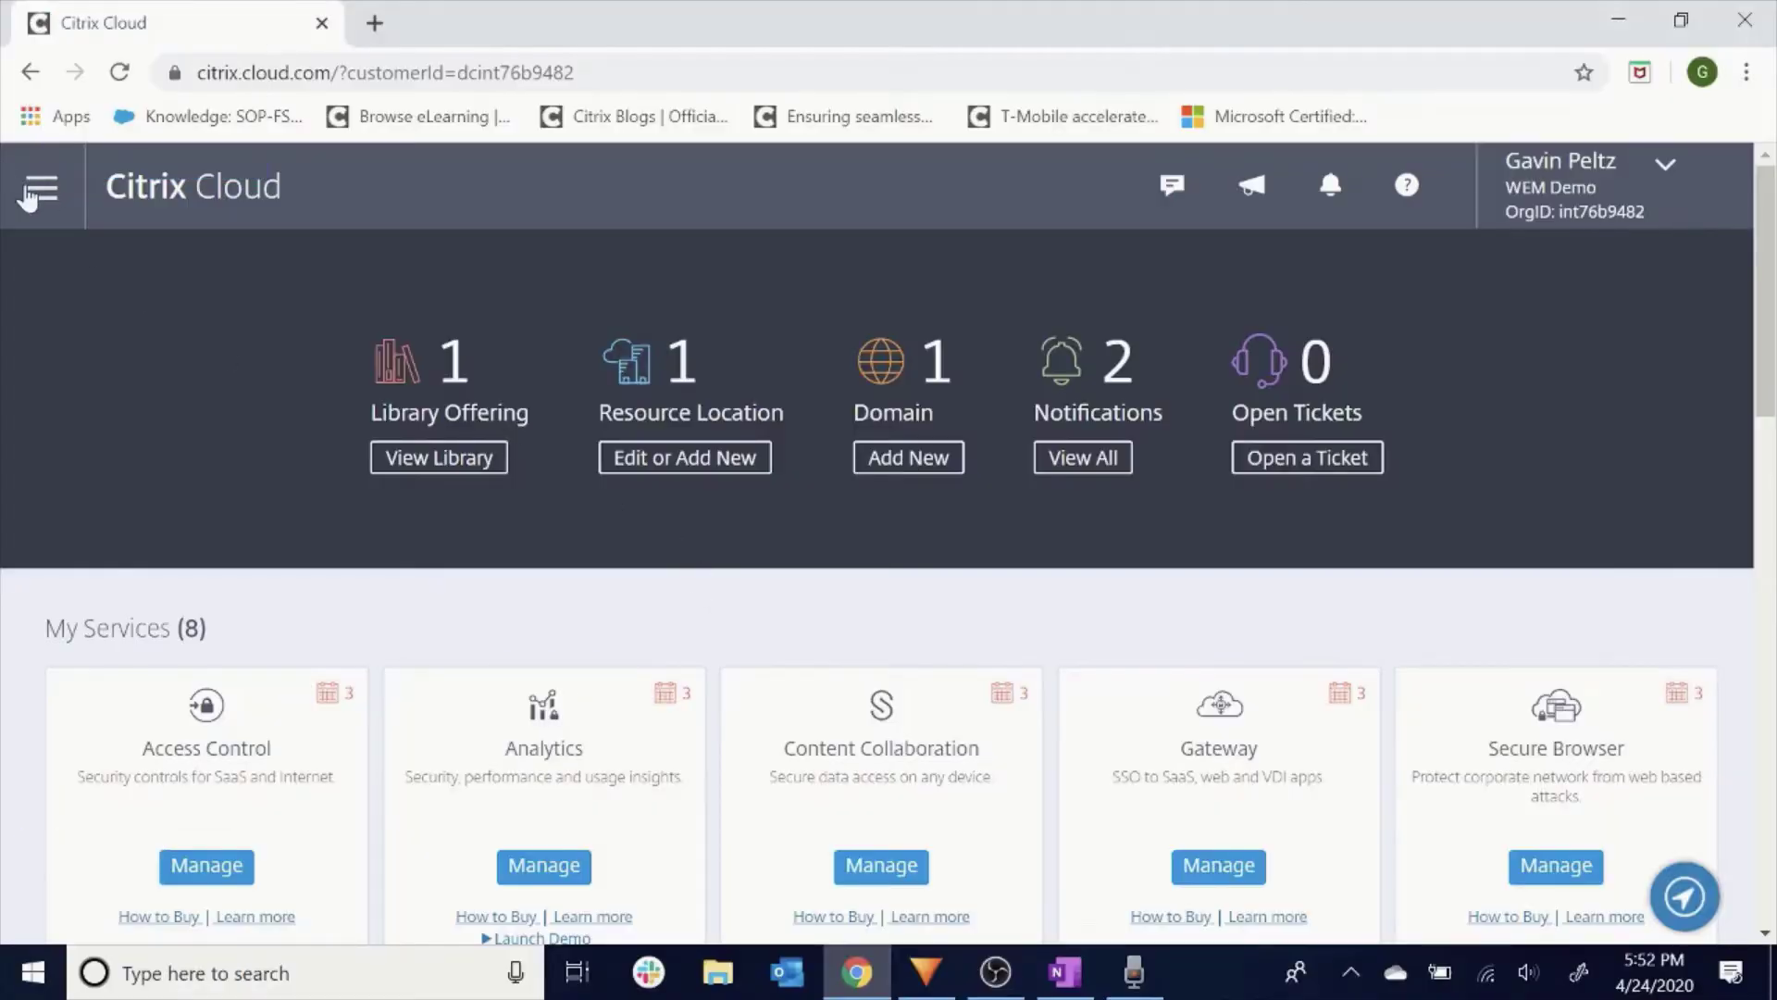
Open Workspace Environment Management from My Services in the Citrix Cloud menu.
click(42, 189)
click(163, 337)
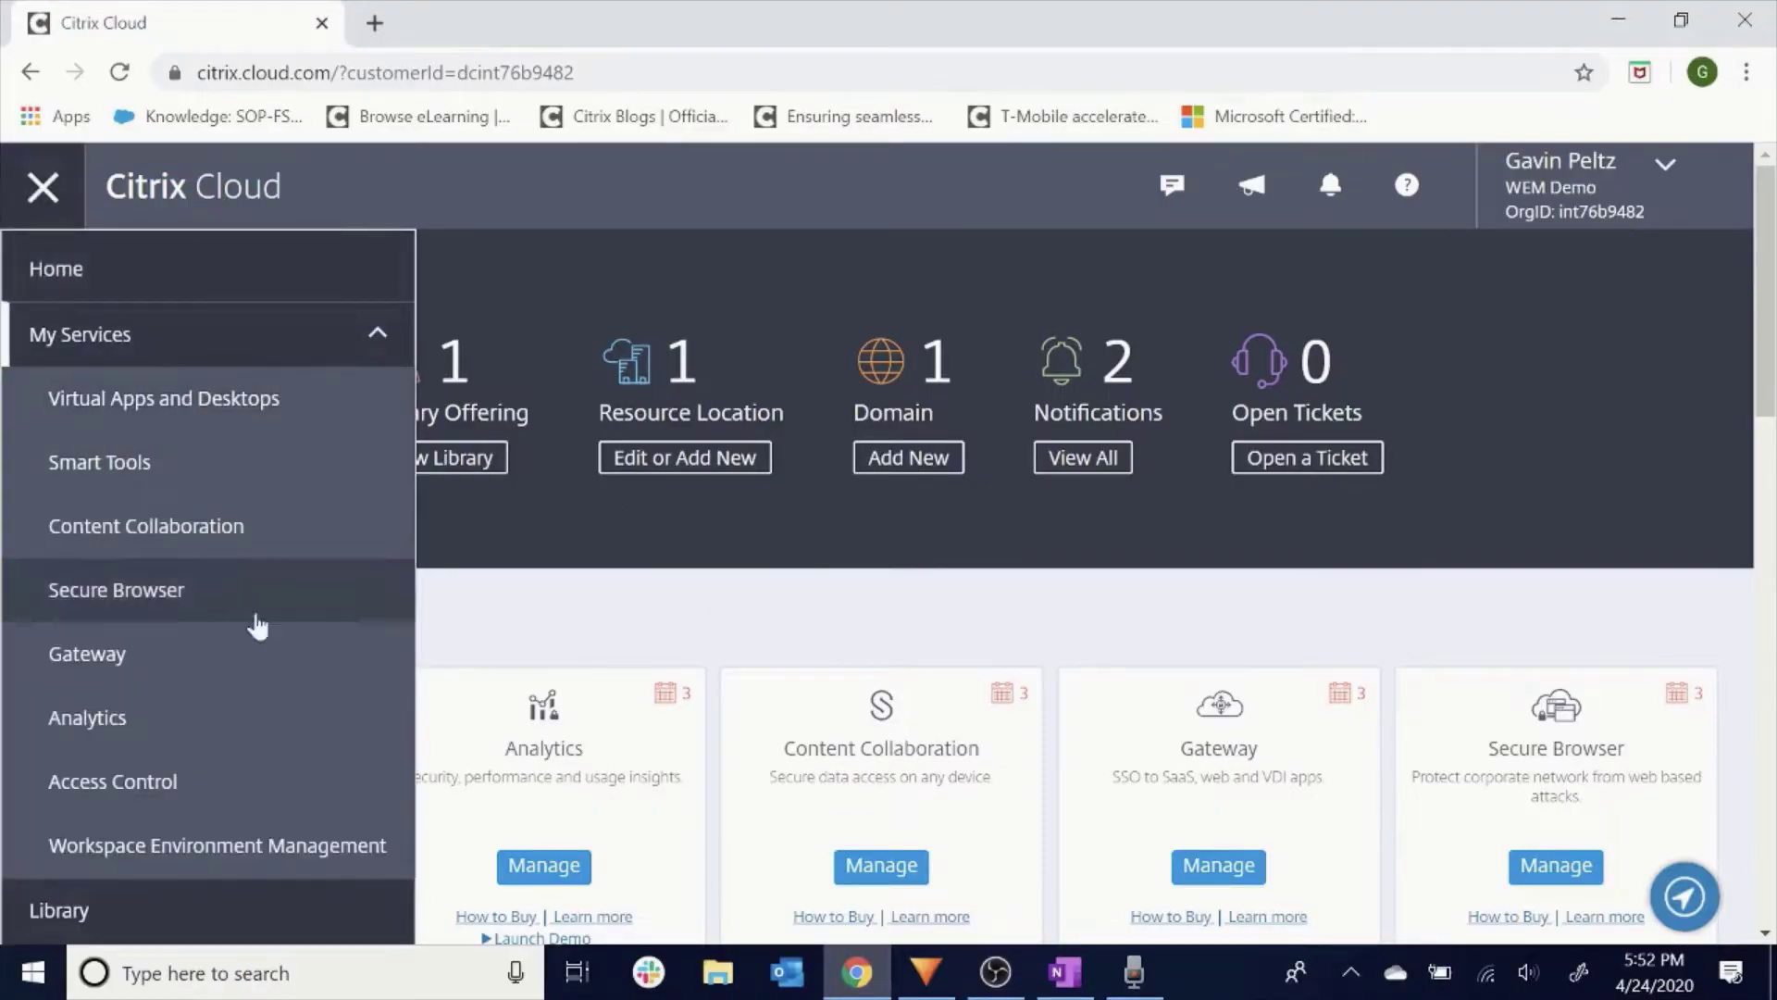
click(293, 845)
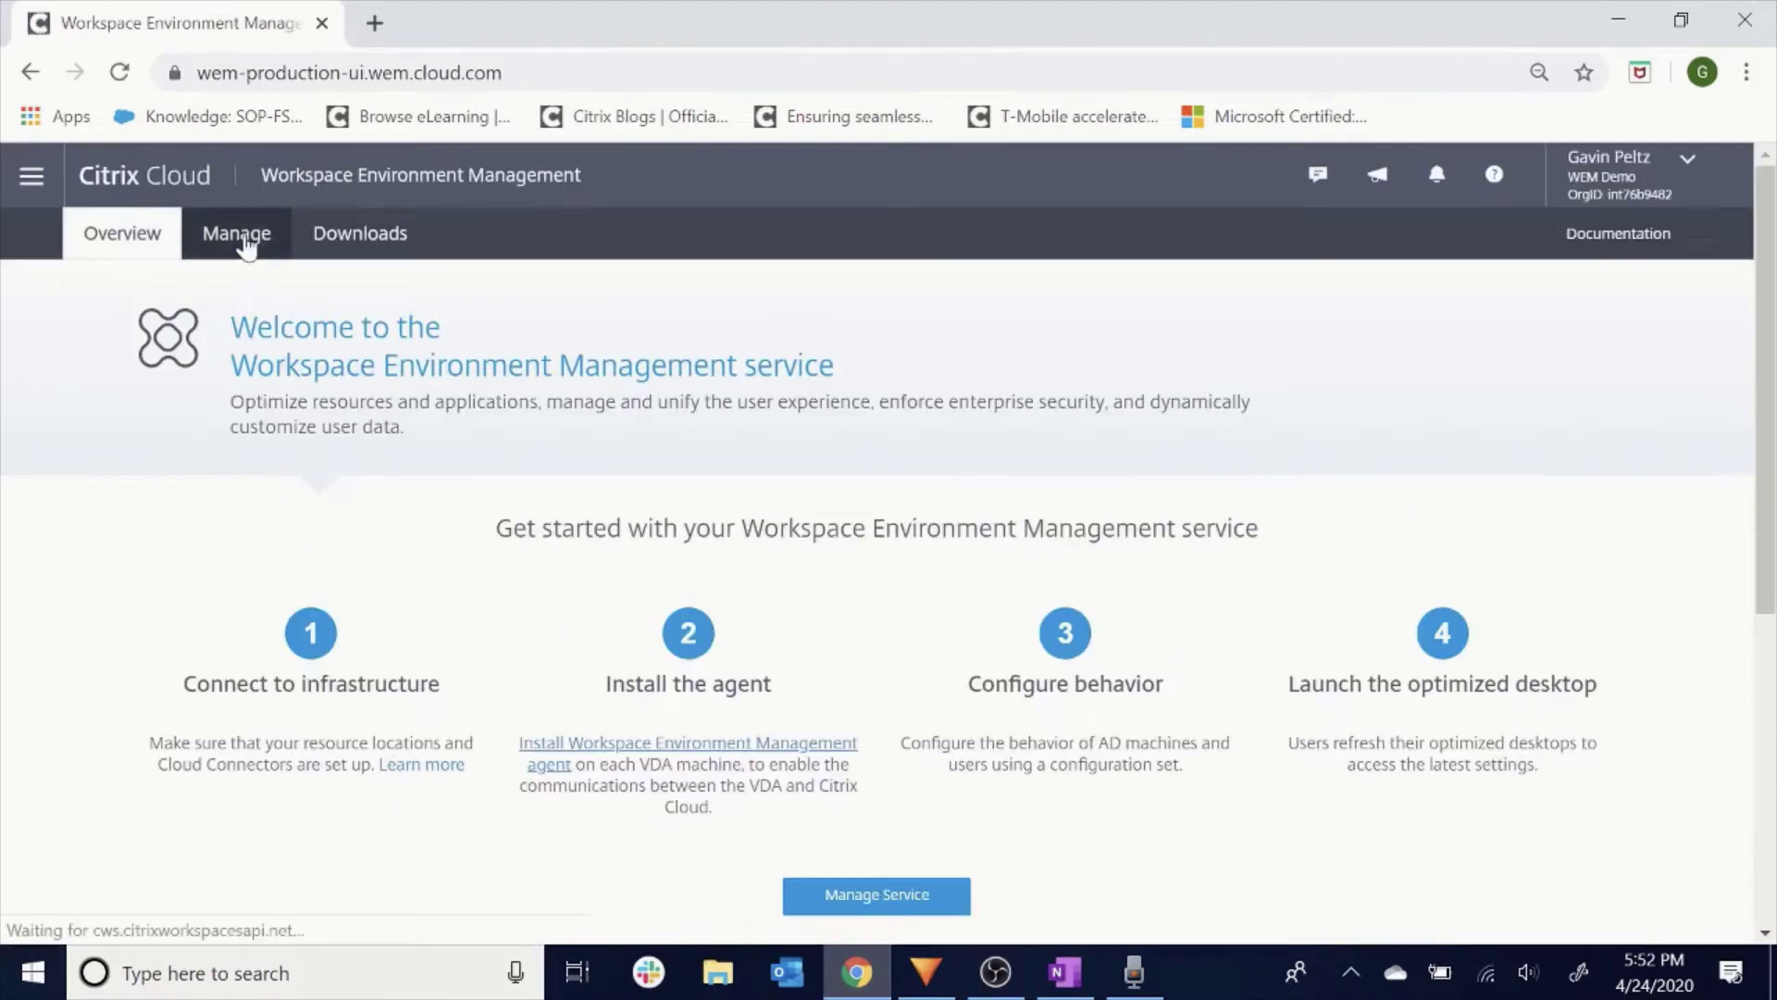
Enable CPU spike protection (70%, 10 s, 180 s) and intelligent CPU optimization, and apply.
click(247, 242)
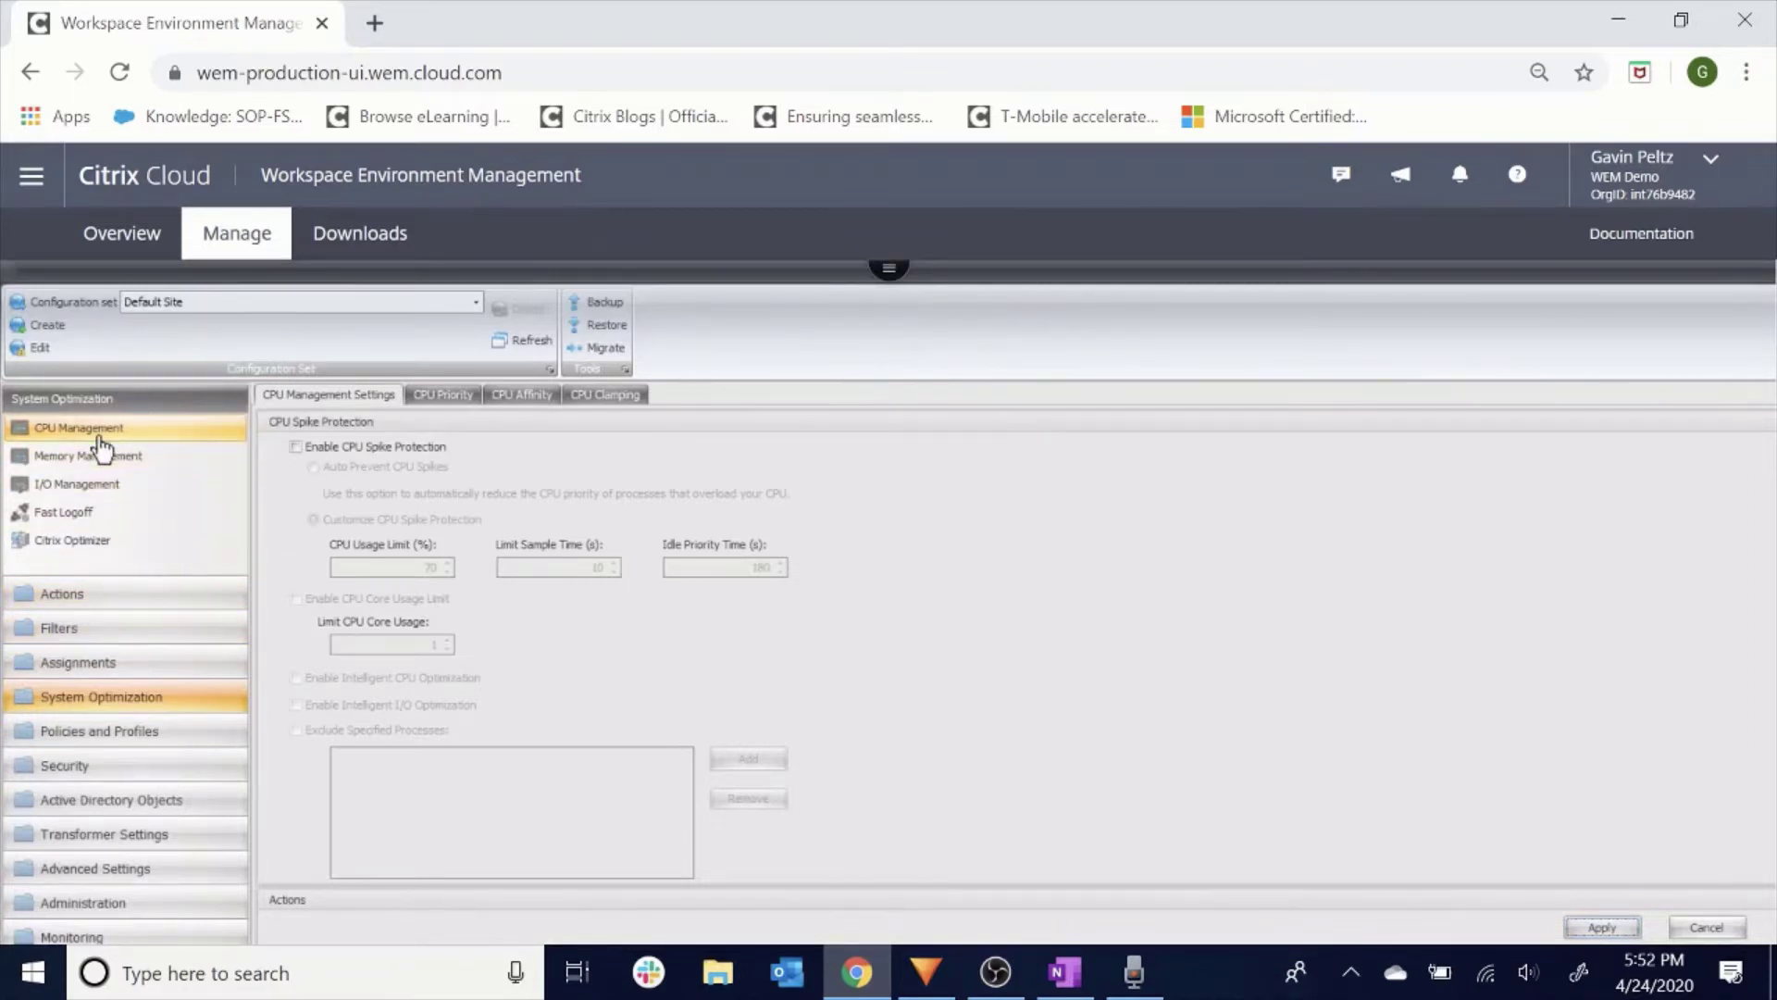
click(295, 447)
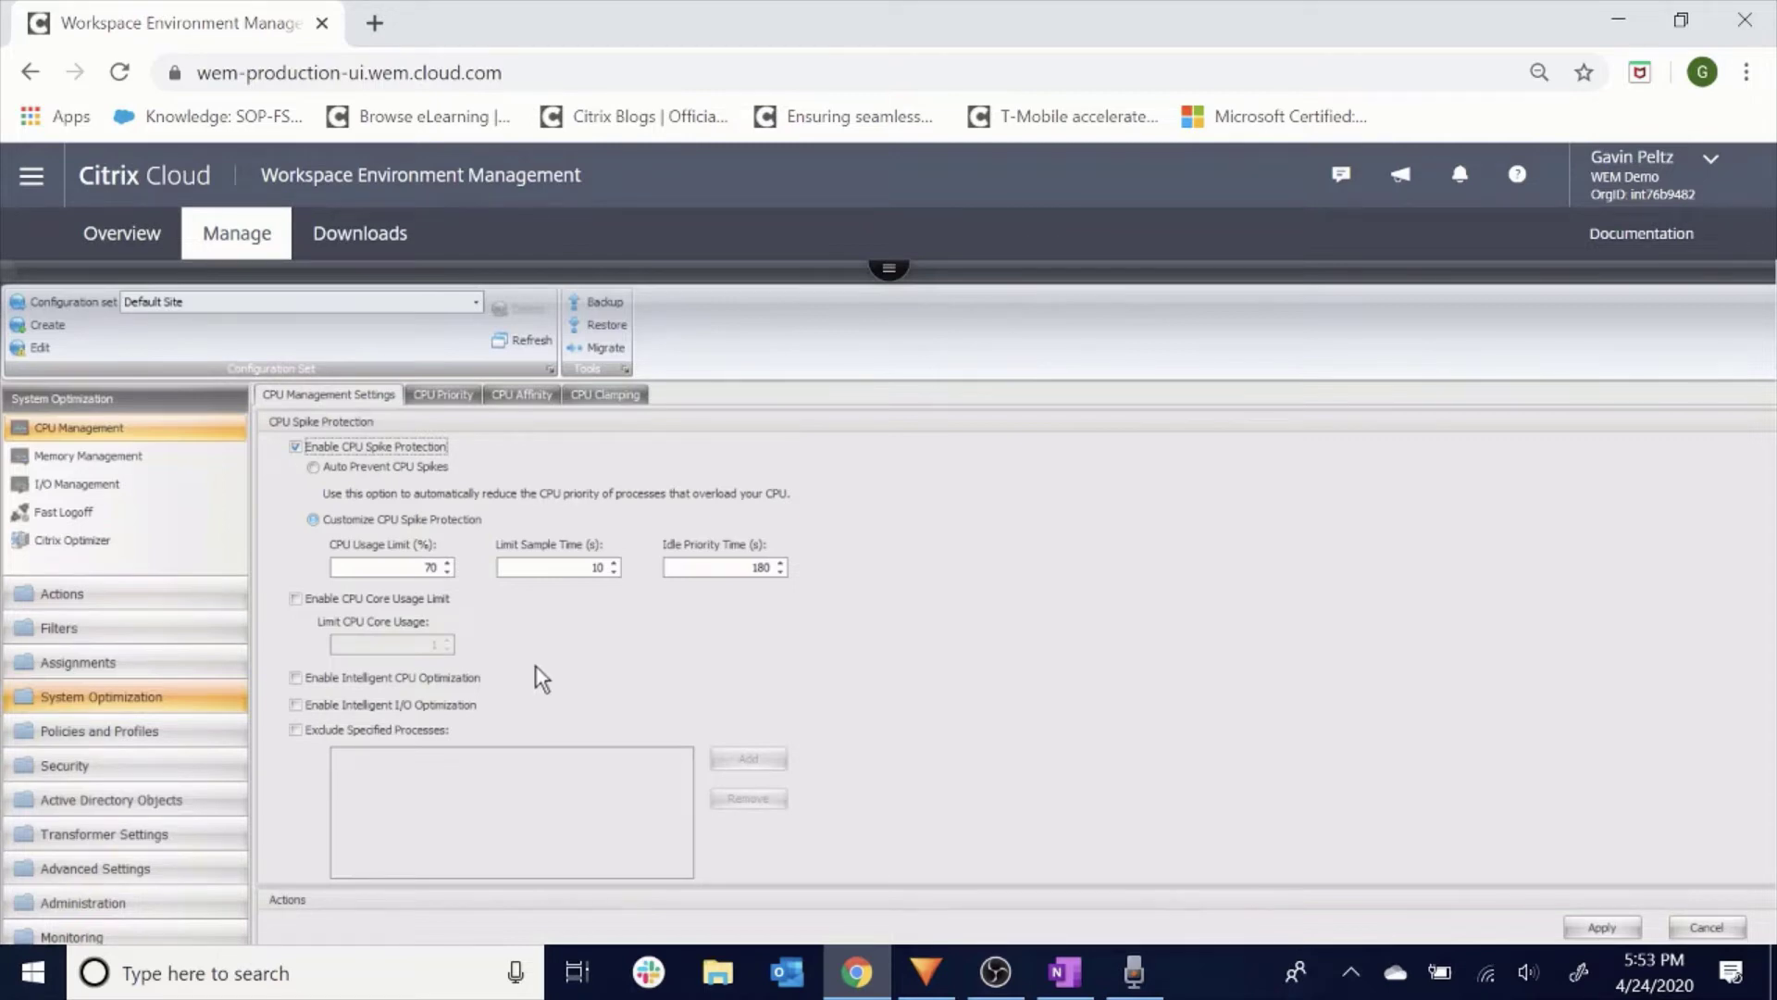
click(296, 679)
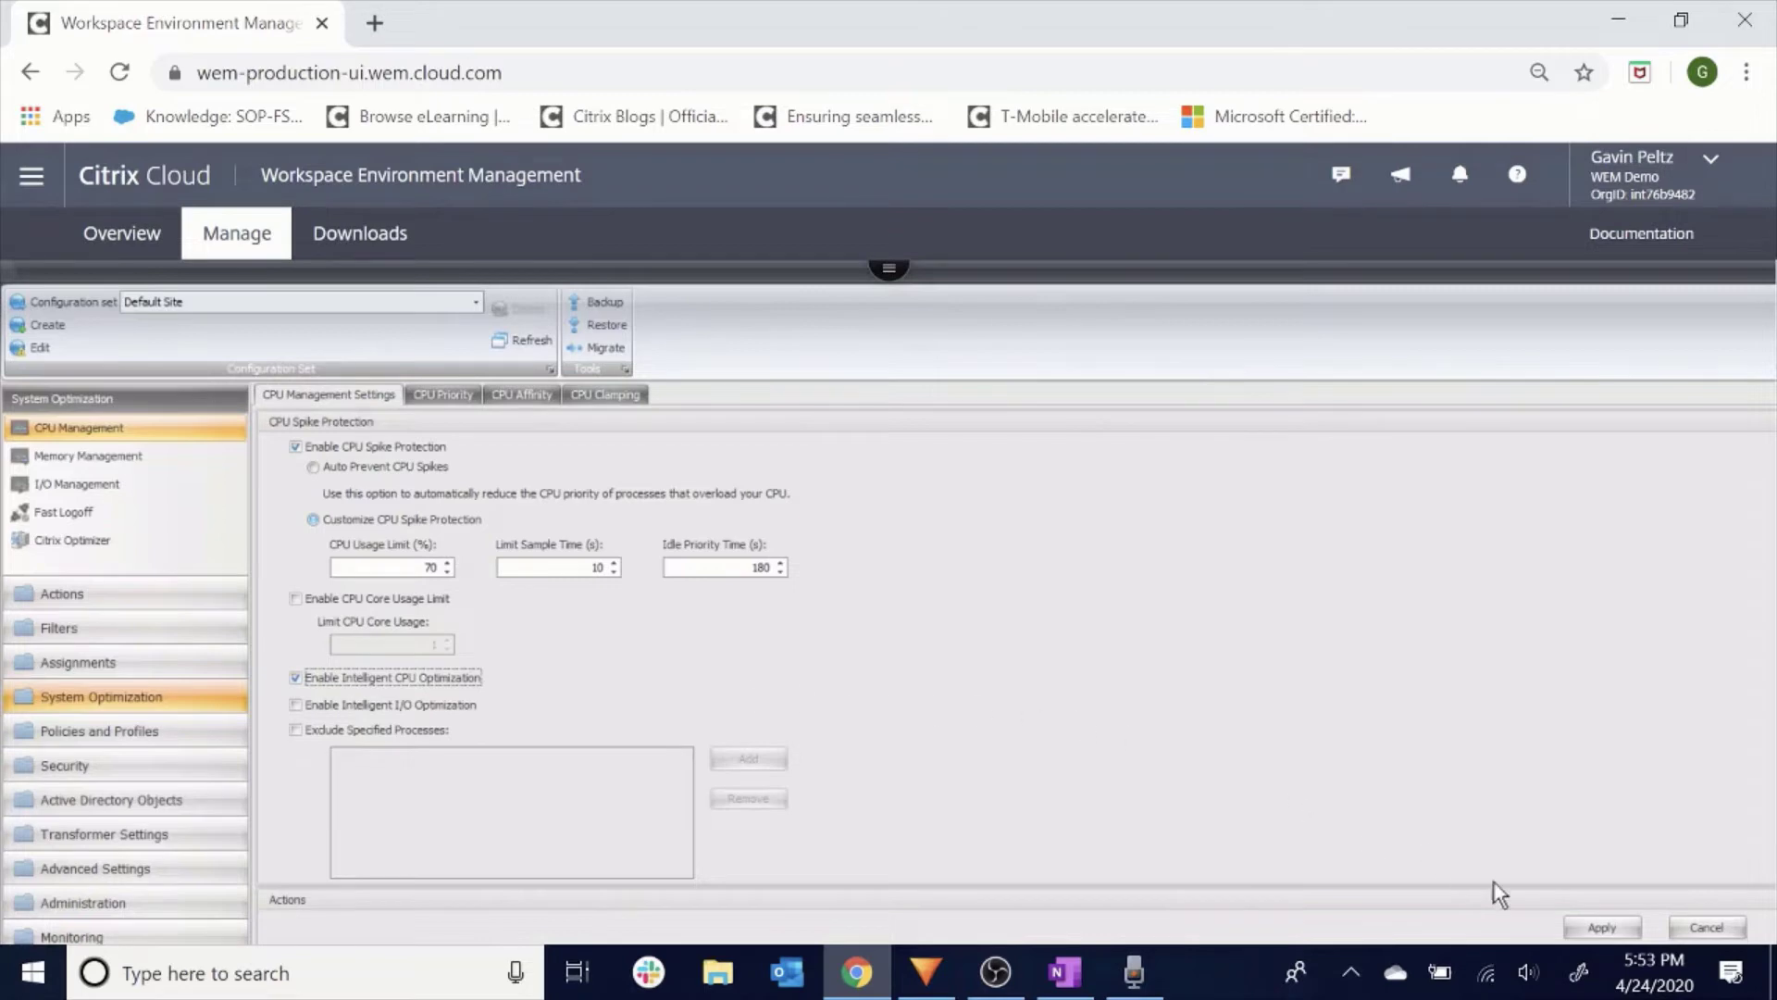
click(1602, 928)
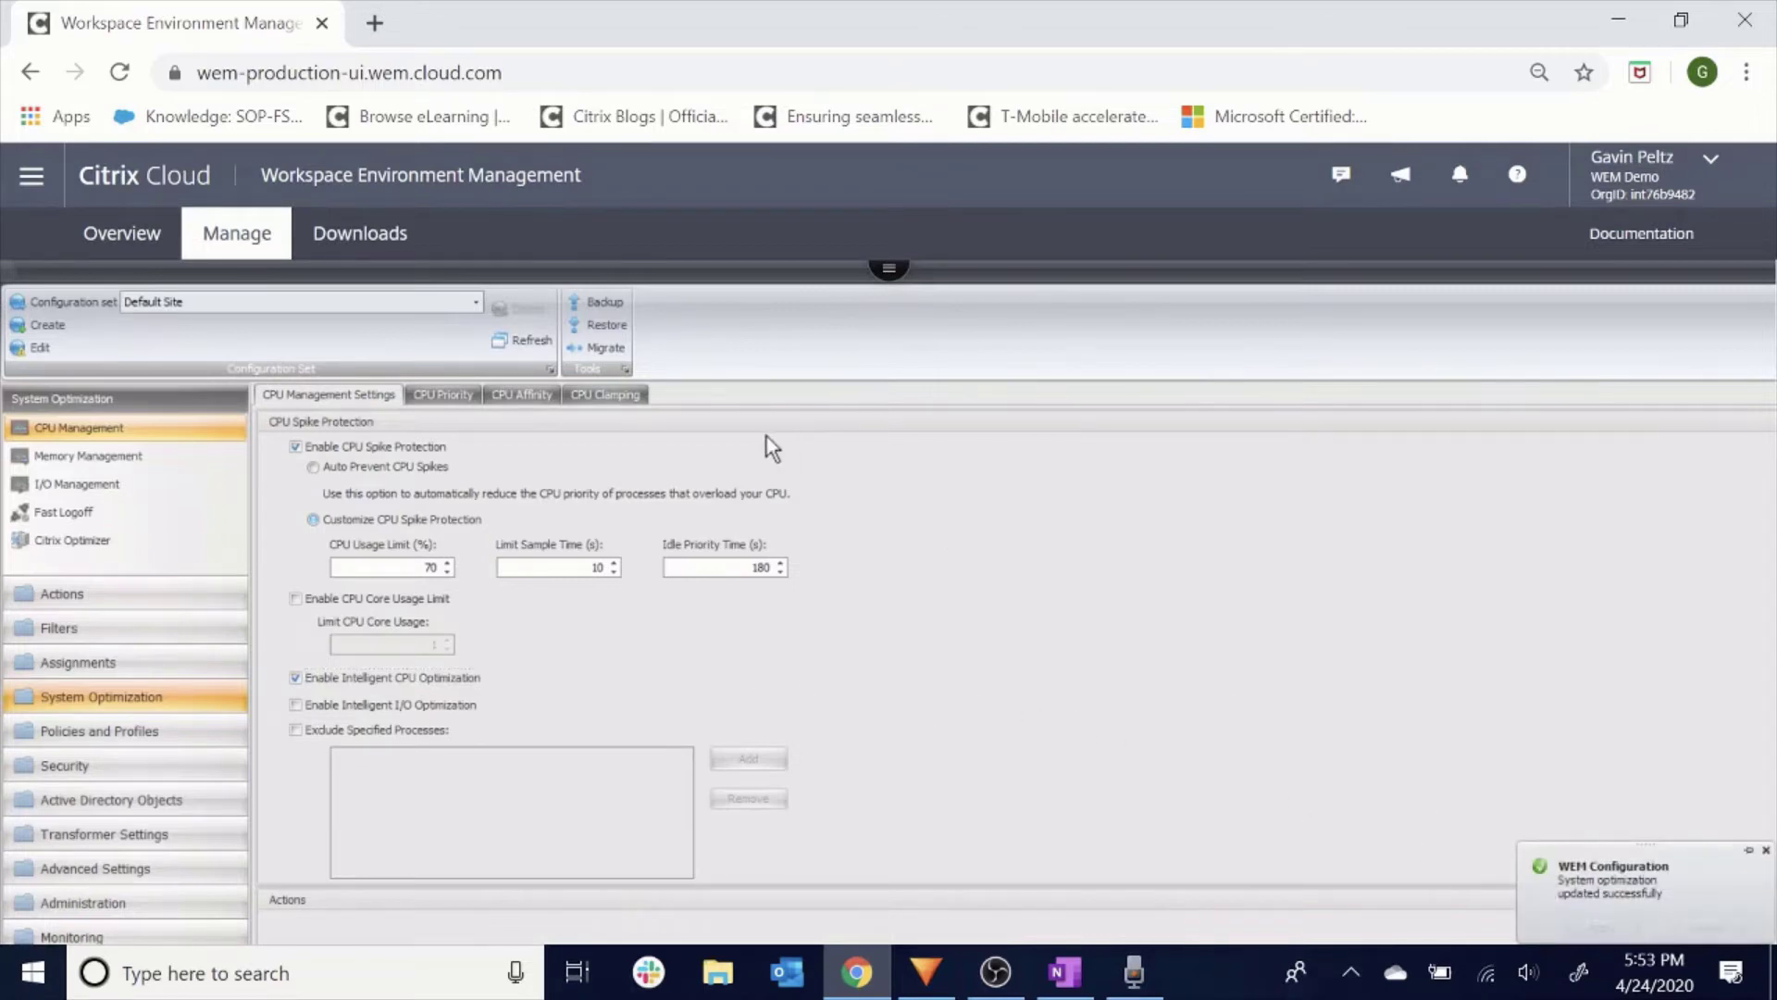
Review the CPU Priority and CPU Affinity settings, ending on the empty CPU Clamping list.
click(461, 397)
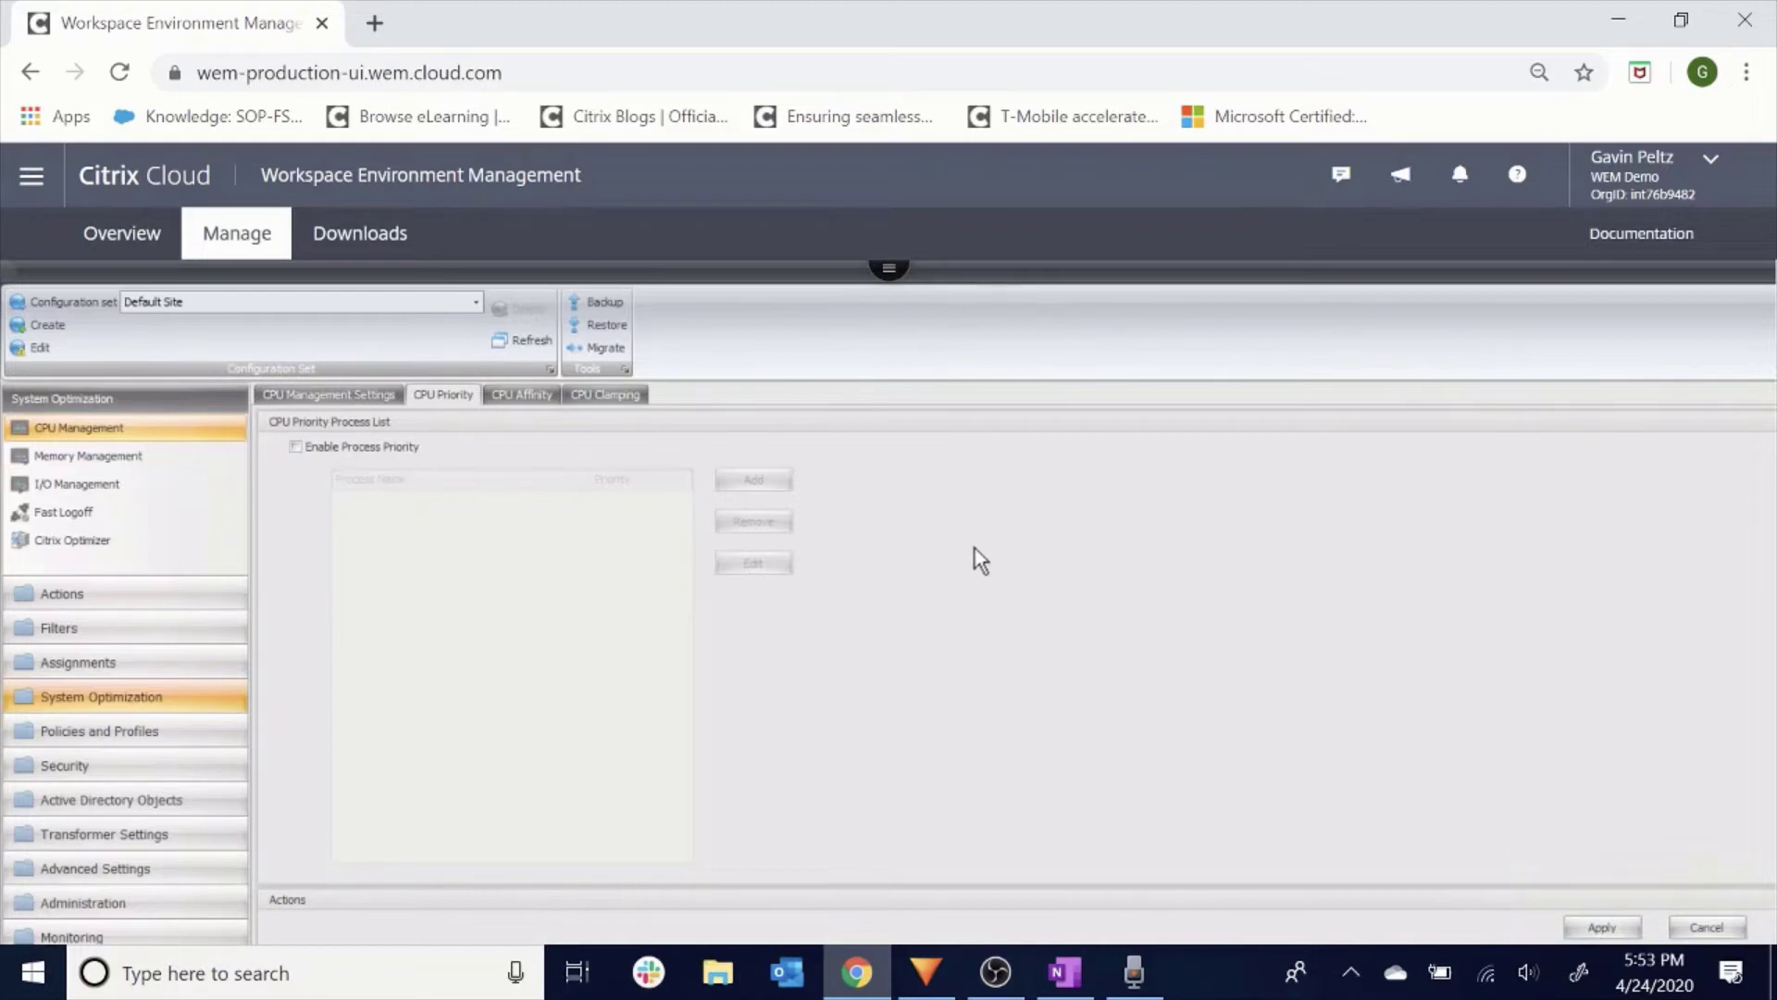
click(537, 393)
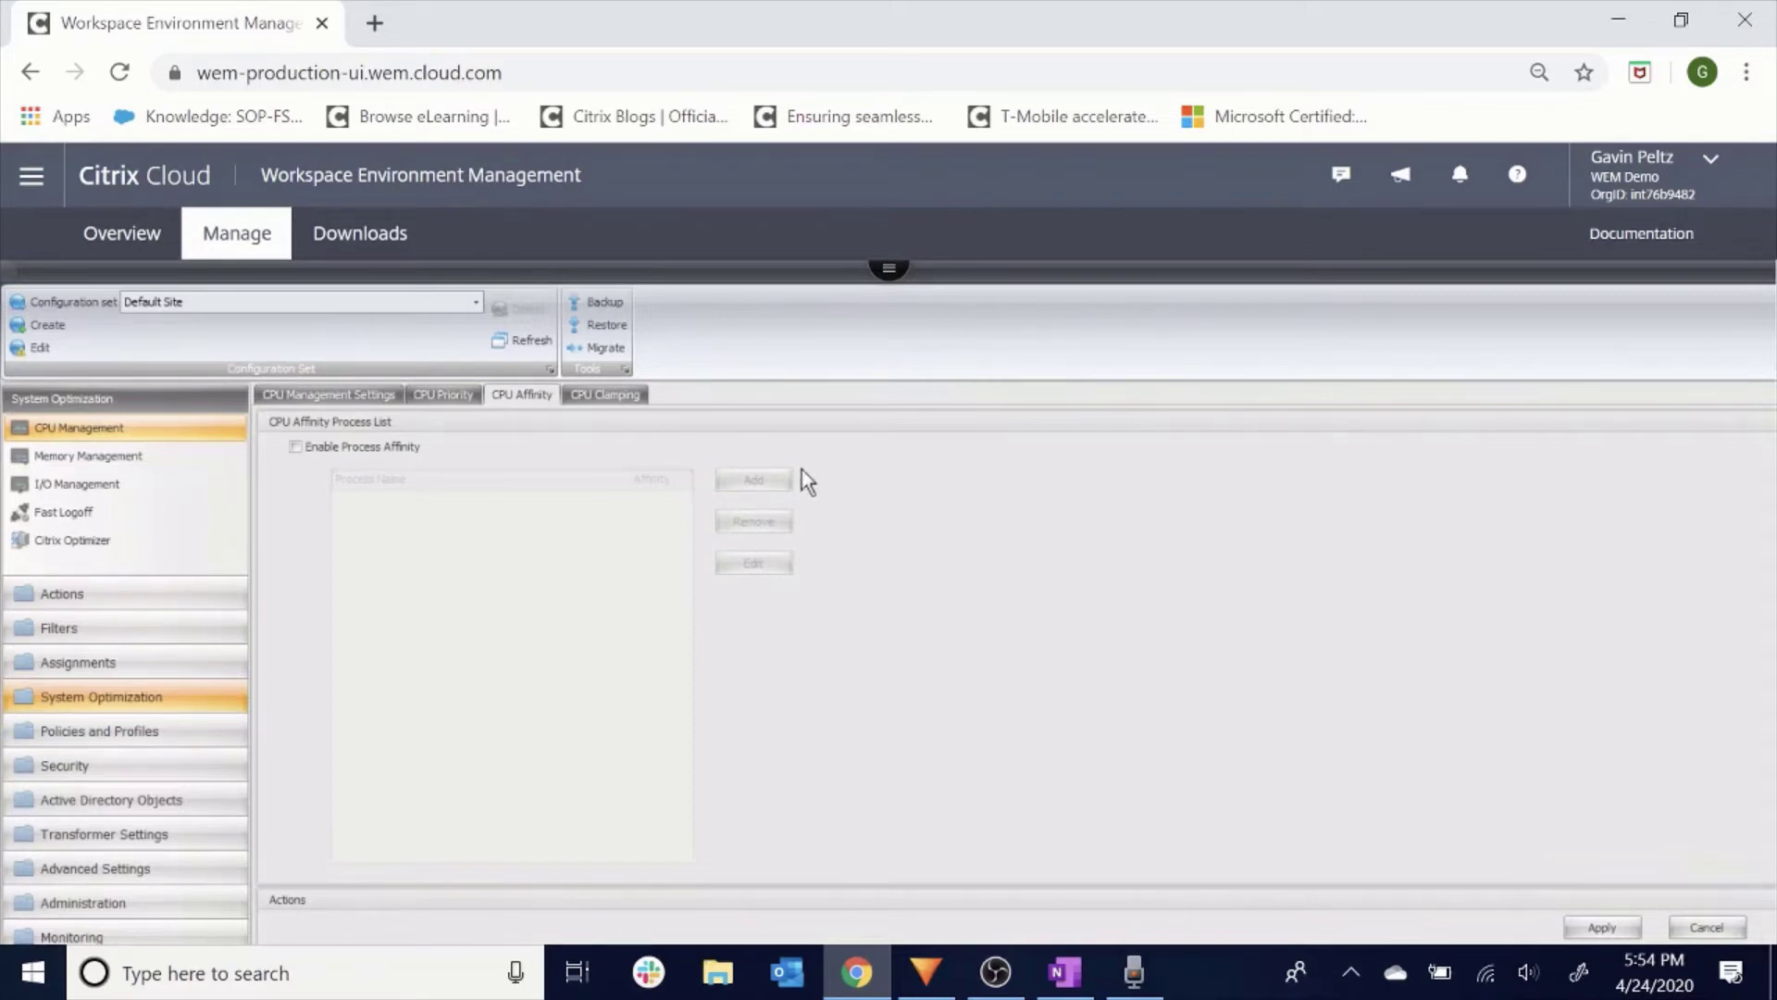
click(610, 396)
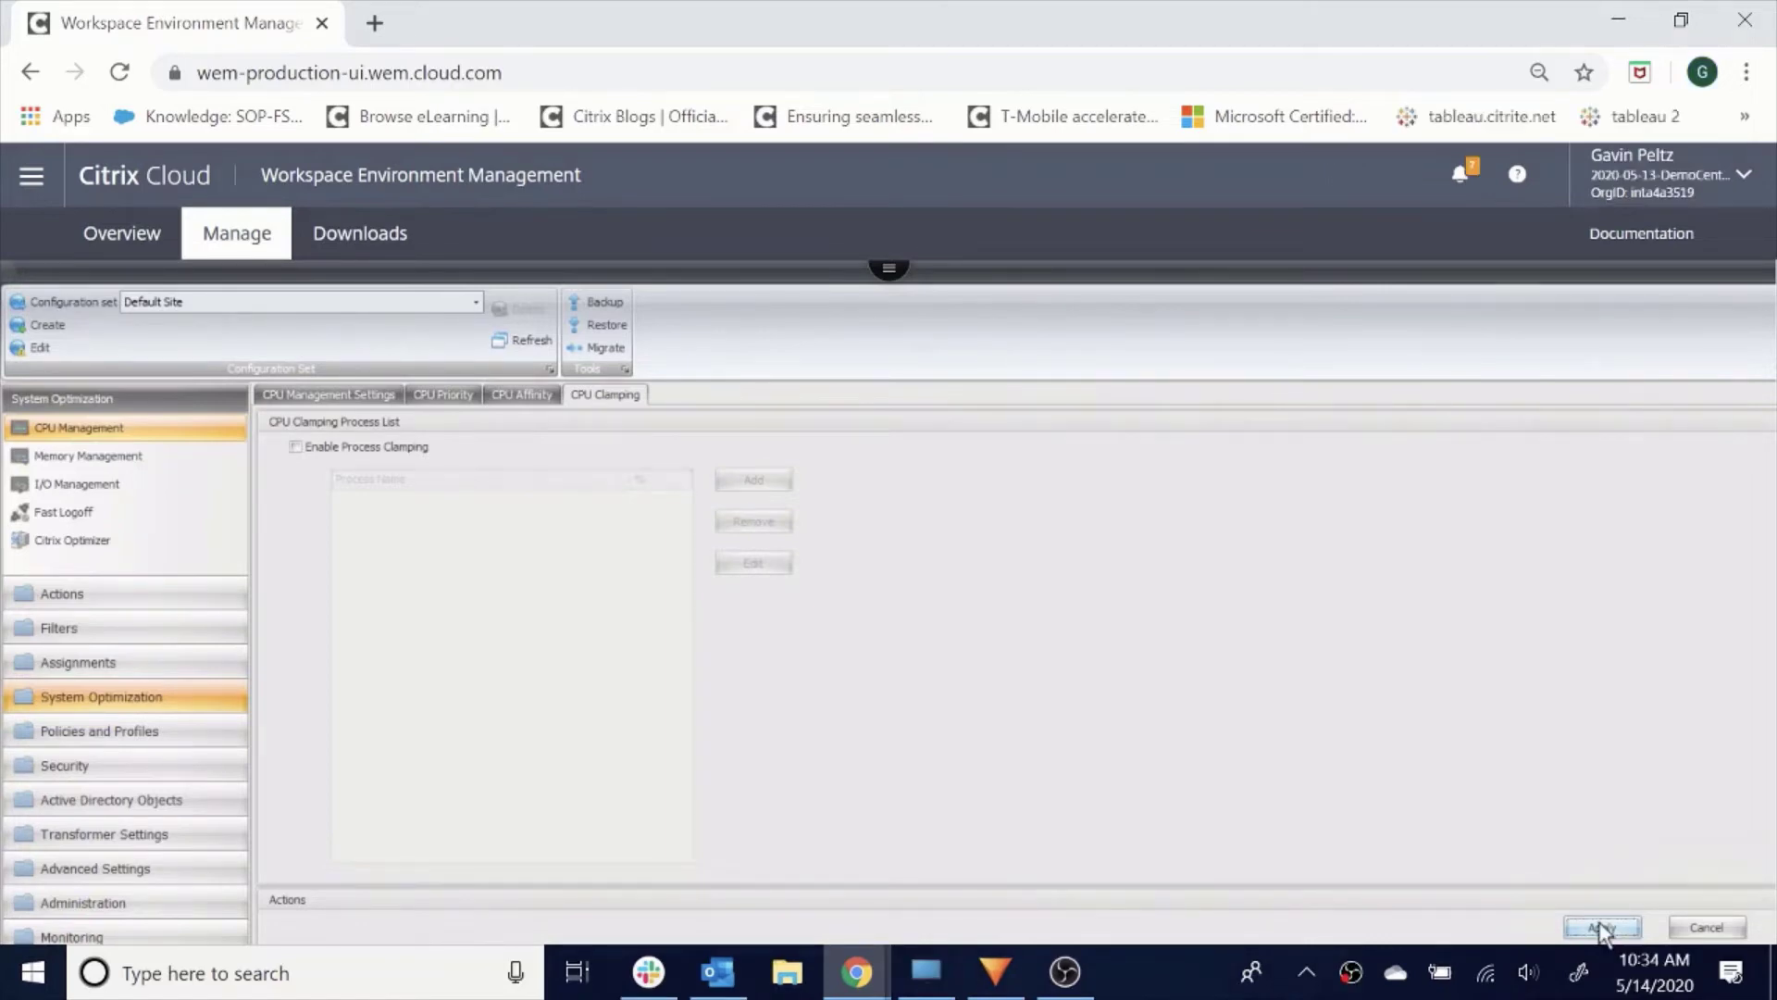
Enable working set optimization with a 5-minute idle sample time and 1% limit, and apply.
click(139, 459)
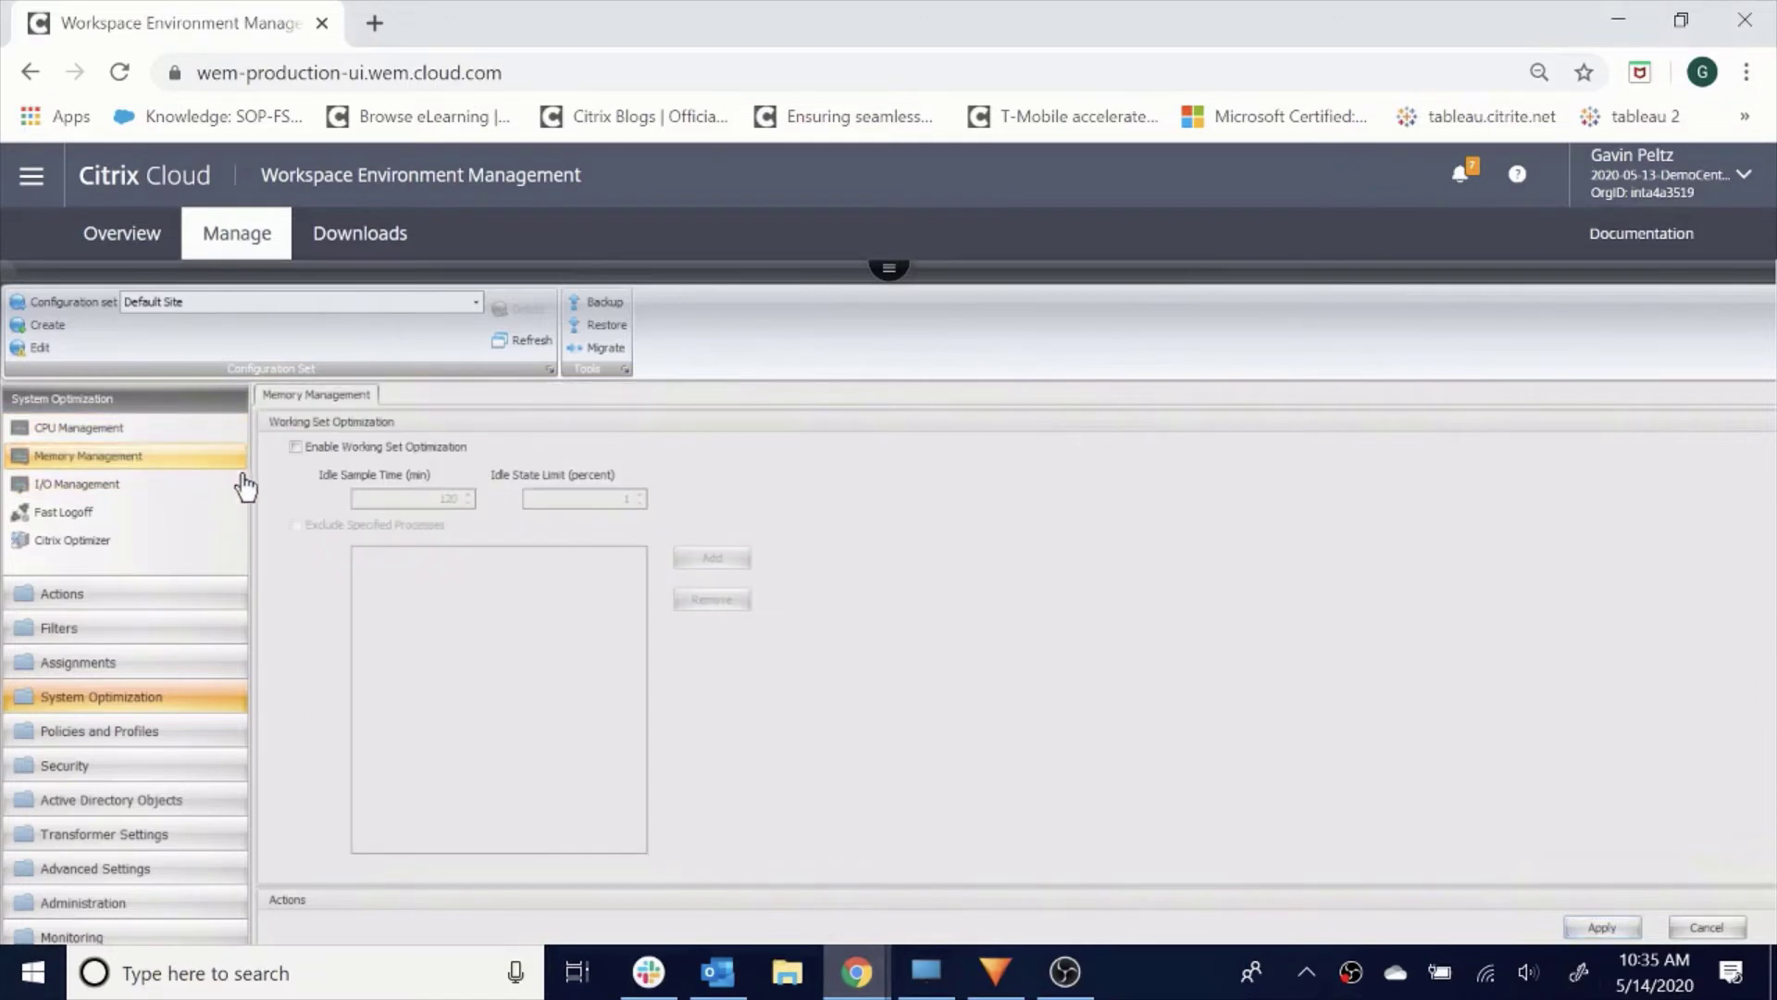
click(297, 448)
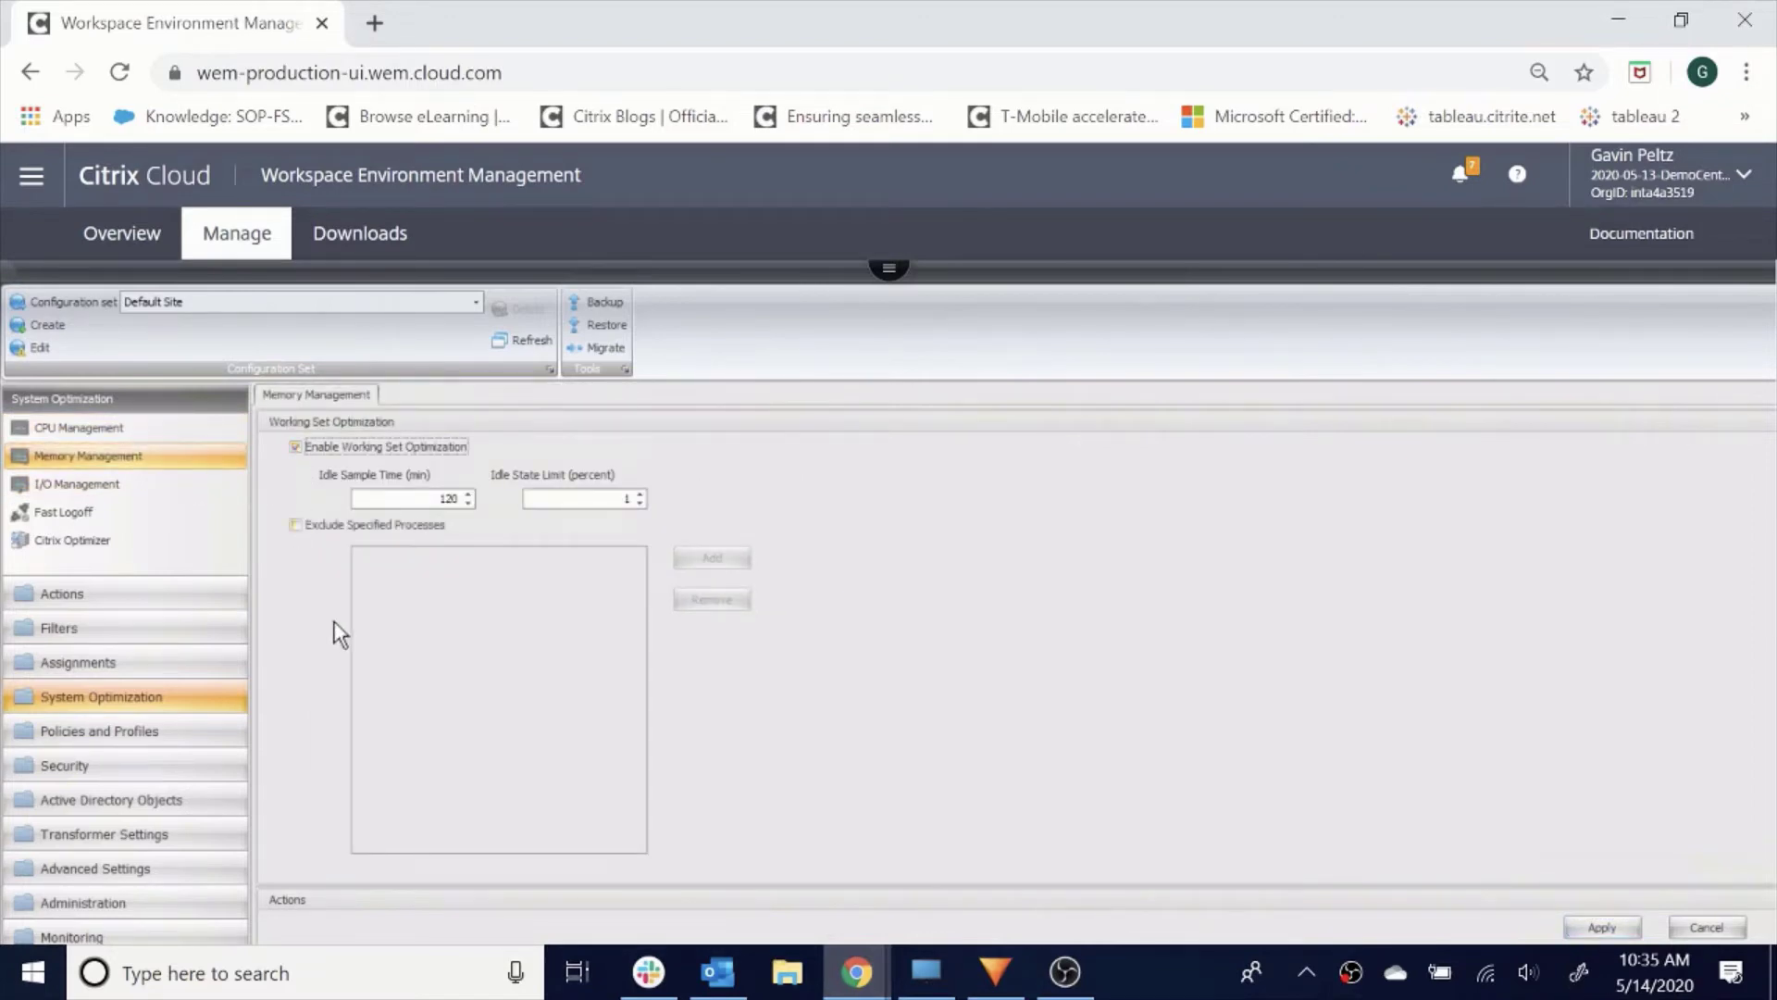
double_click(441, 499)
text(5)
click(1592, 928)
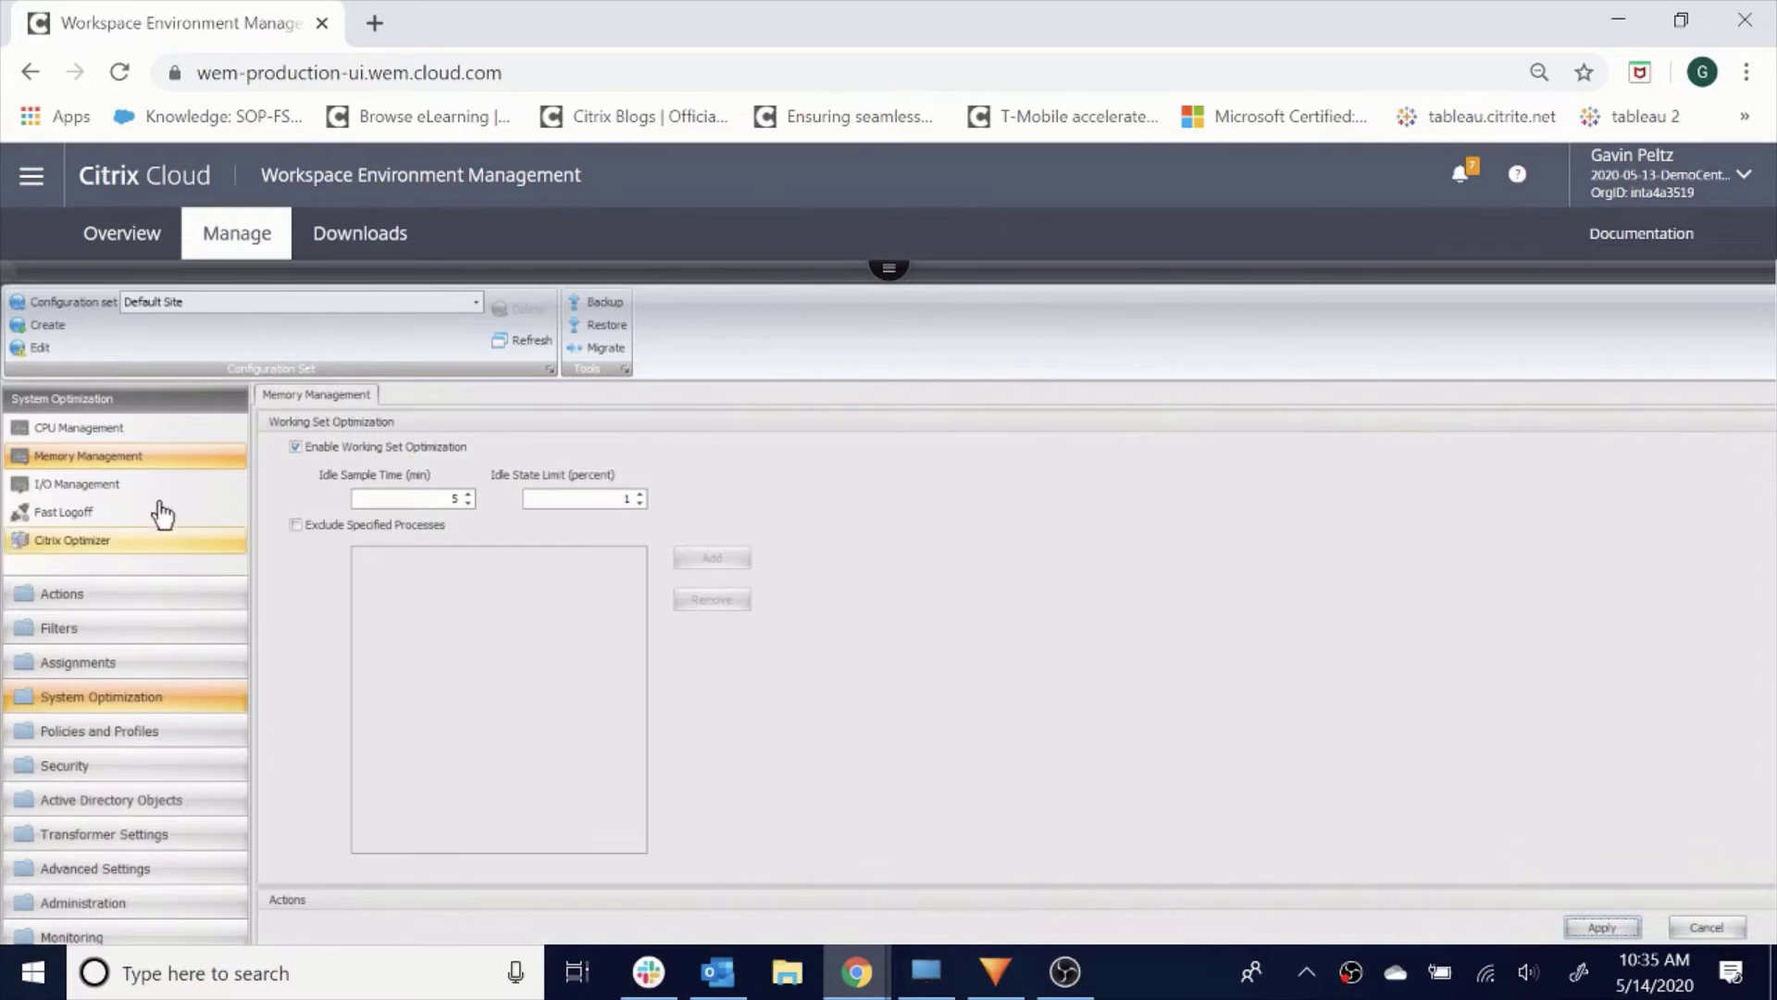
Enable Fast Logoff under I/O Management for the Default Site and apply it.
click(129, 499)
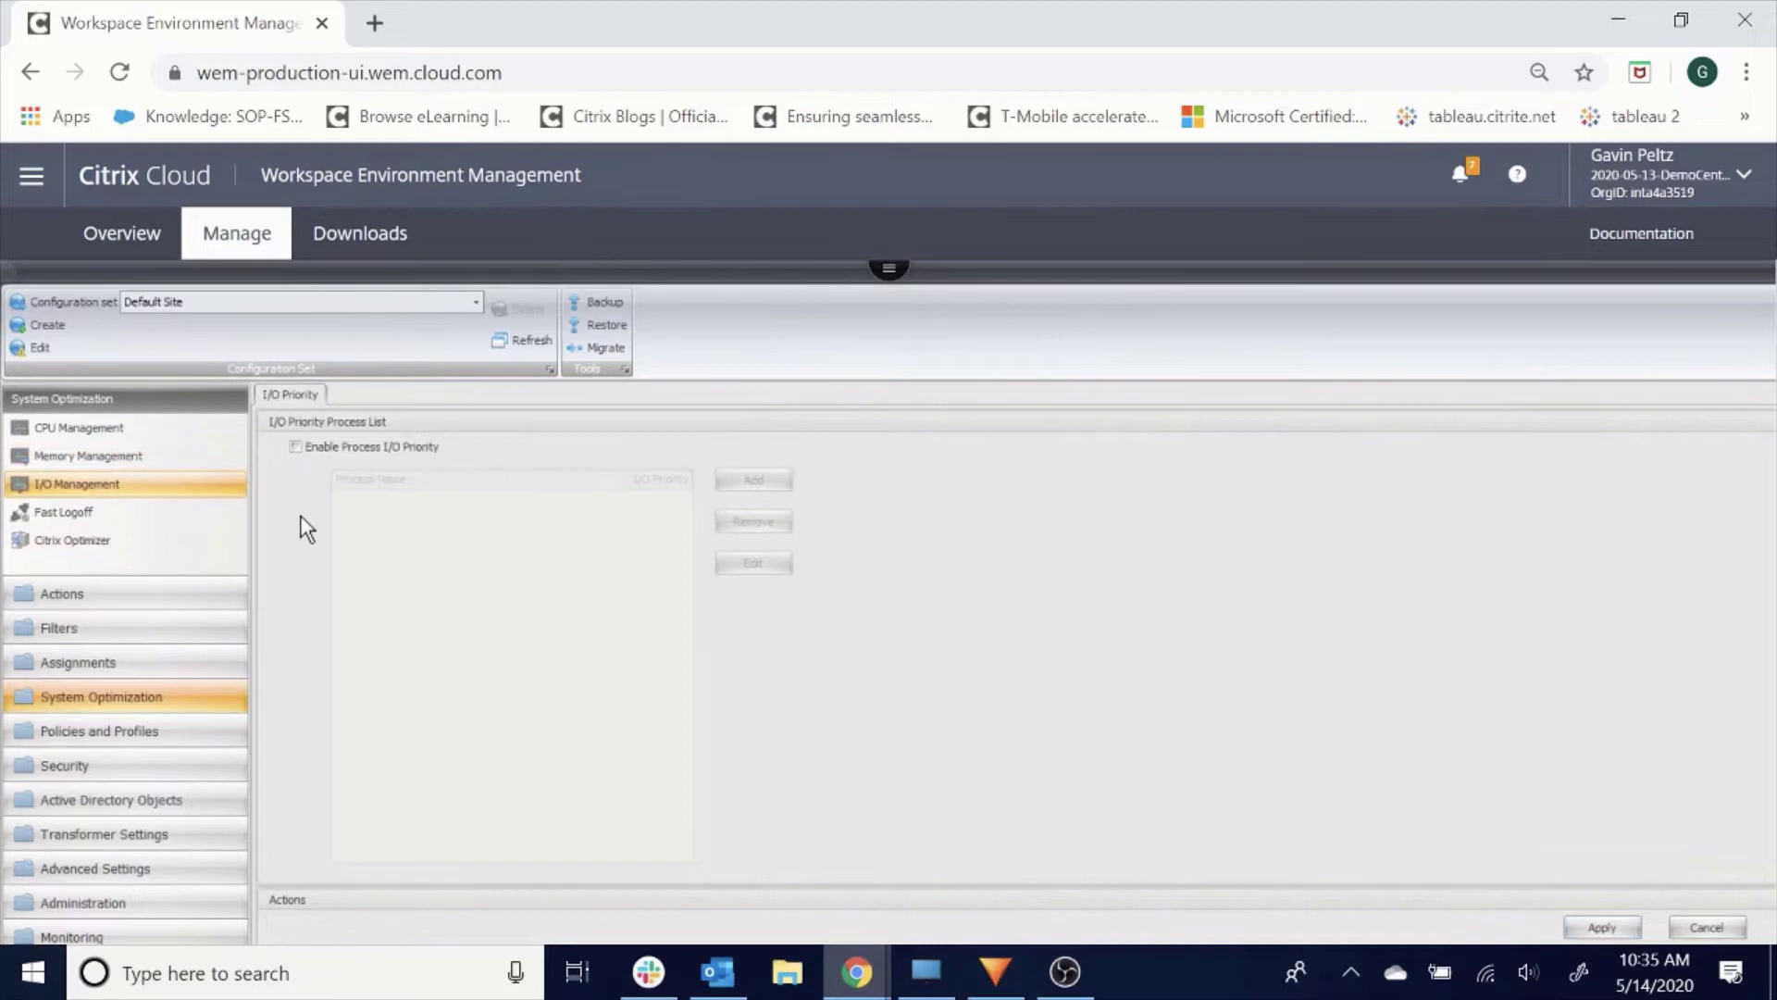
click(111, 515)
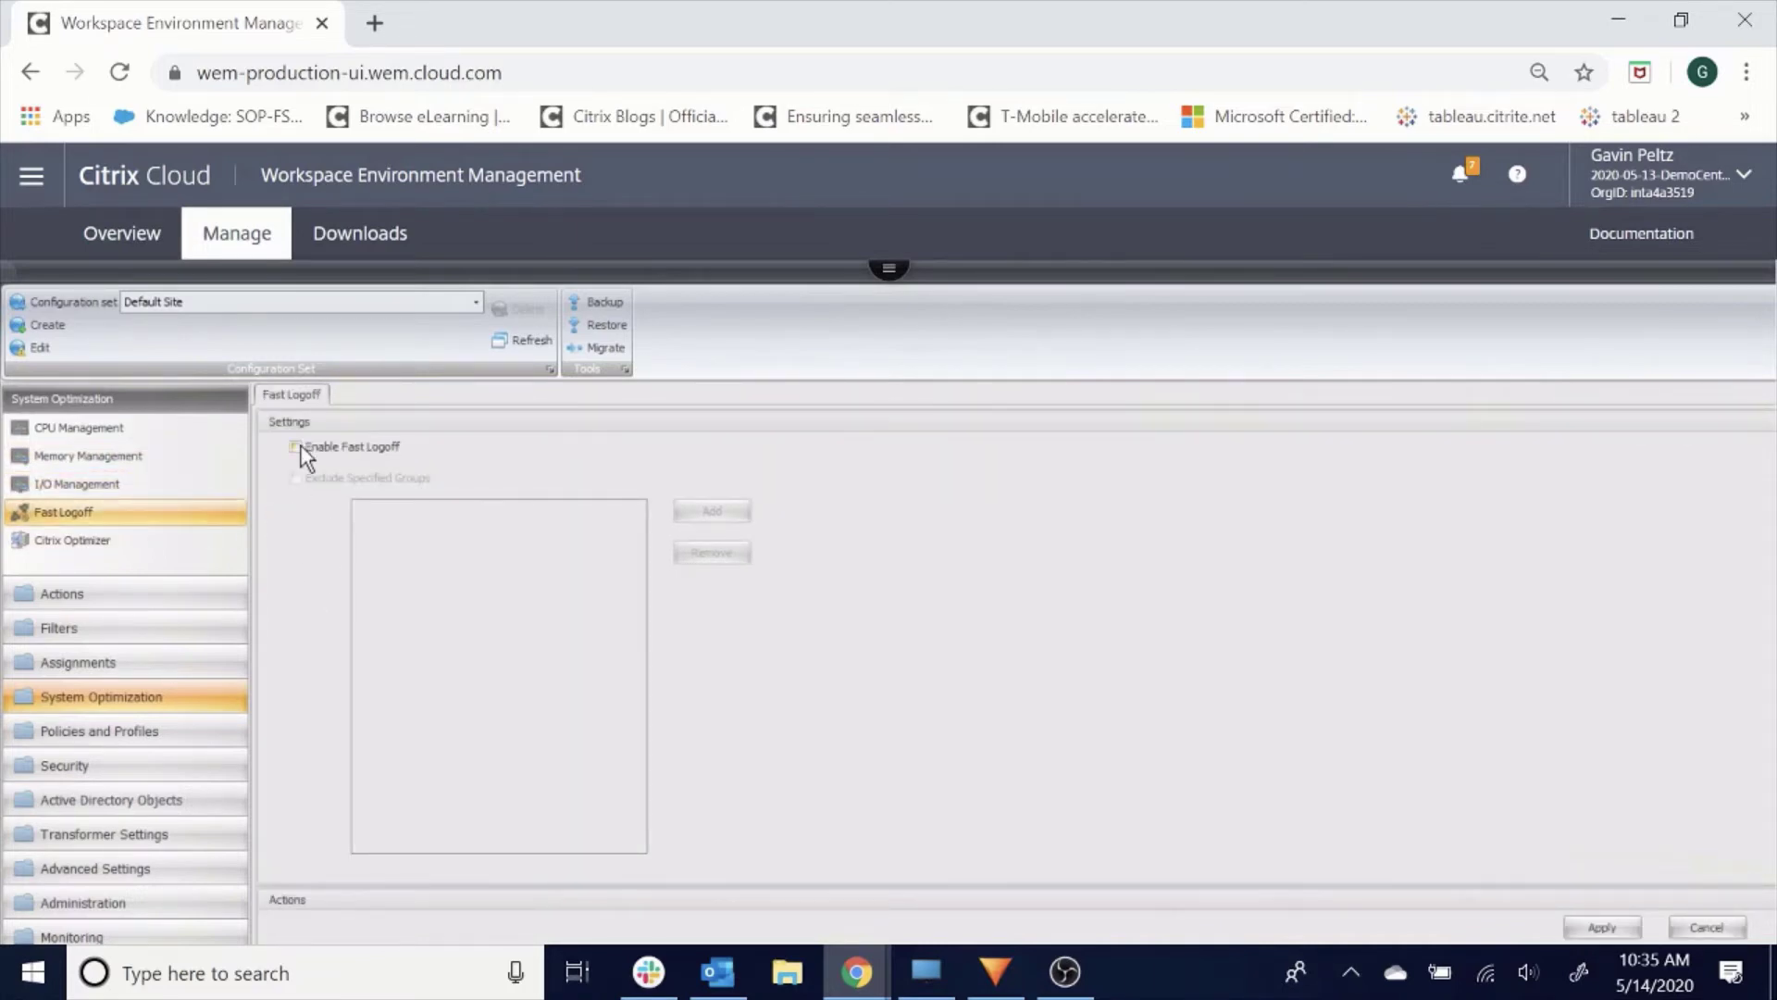
click(298, 448)
click(1593, 926)
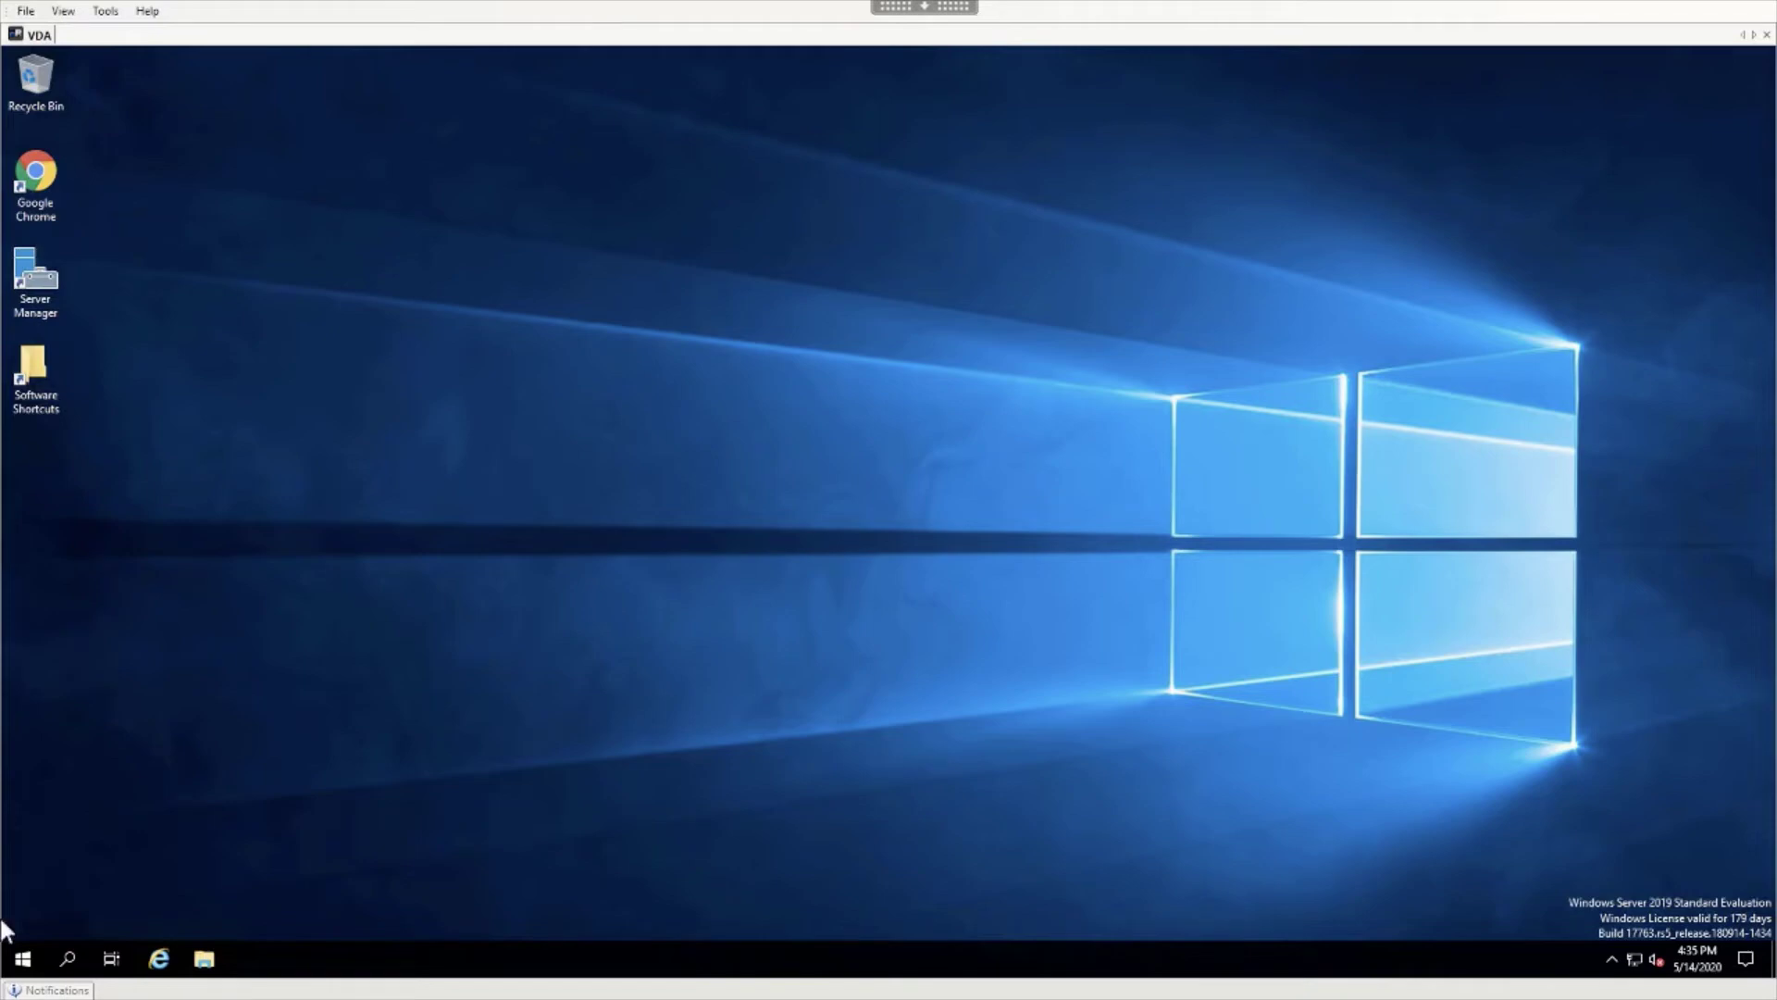
Launch Task Manager from Windows search.
click(77, 956)
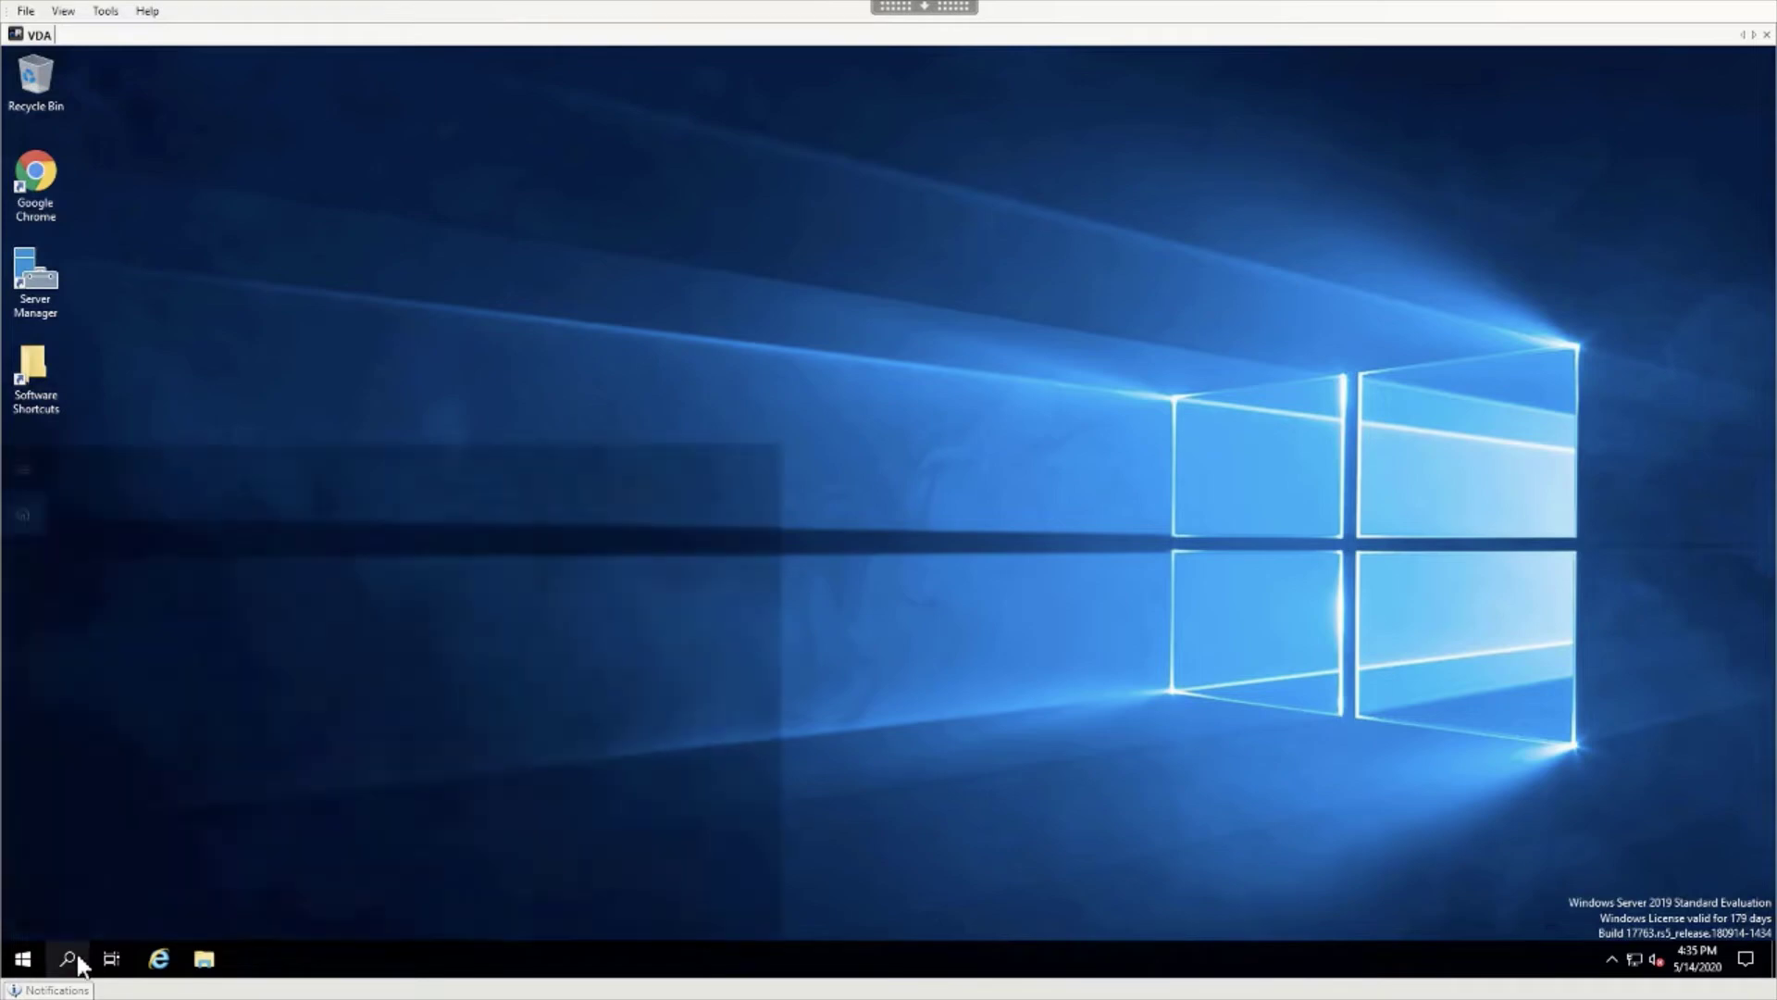
text(ta)
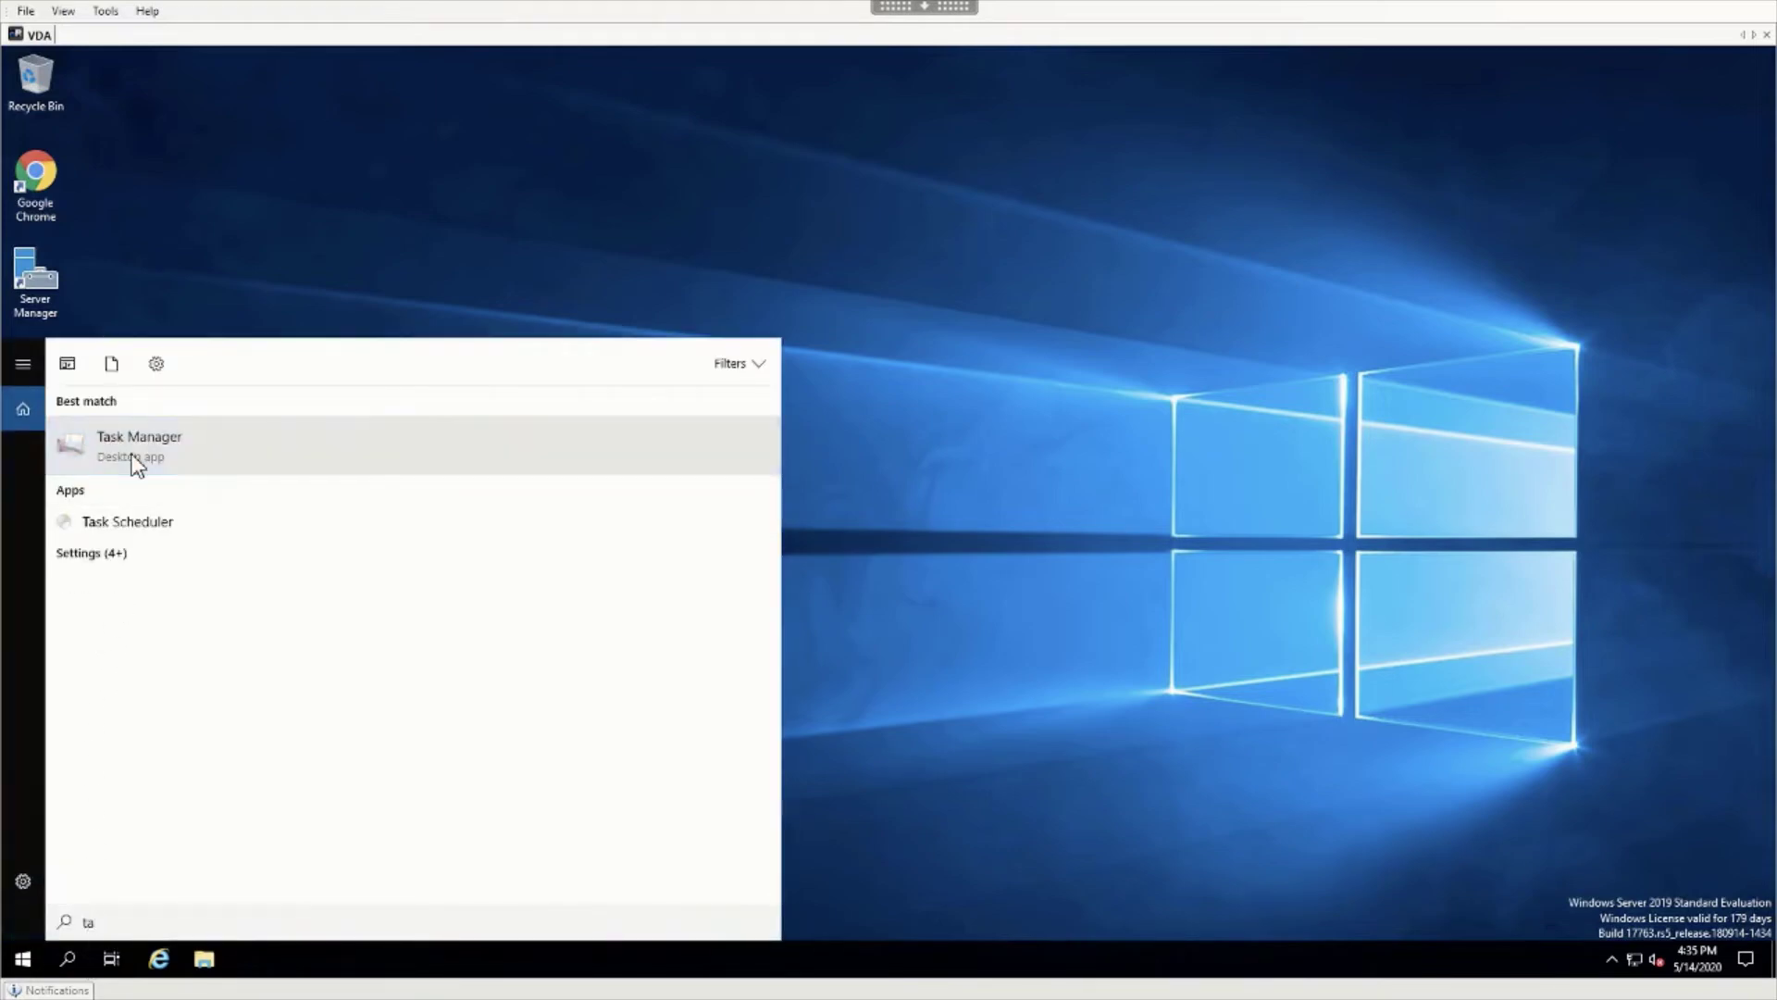
click(134, 454)
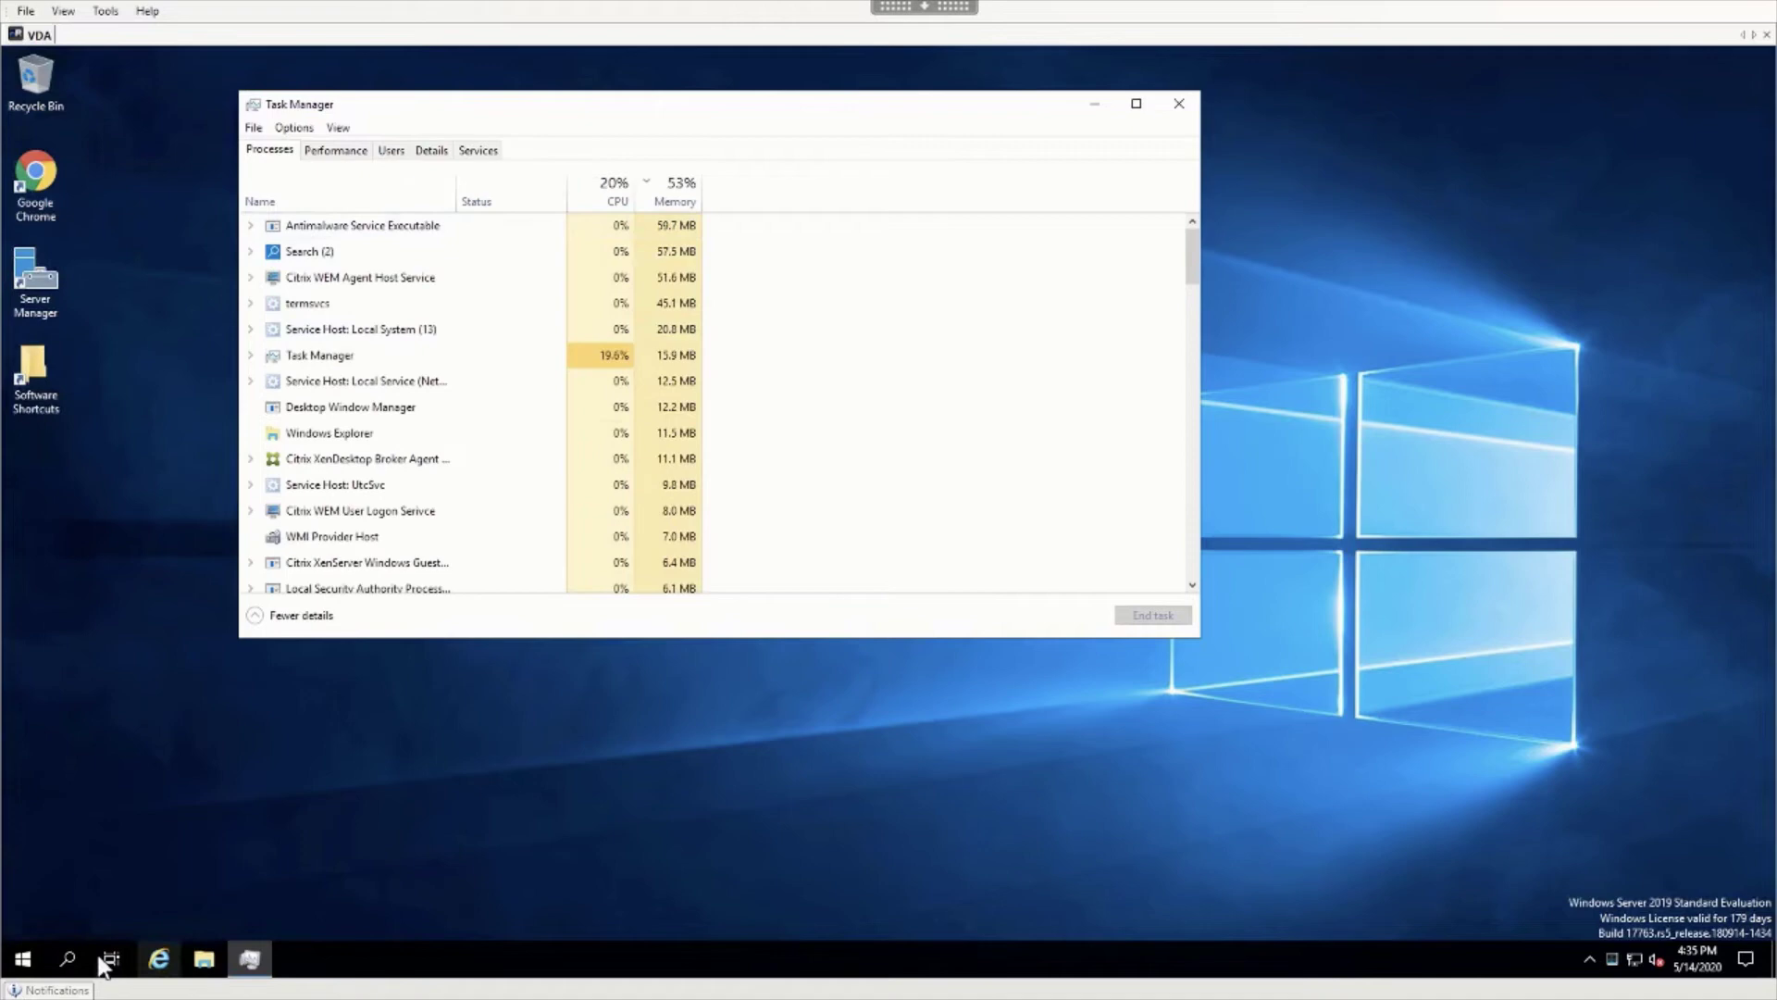
Launch Google Chrome from Windows search.
click(69, 963)
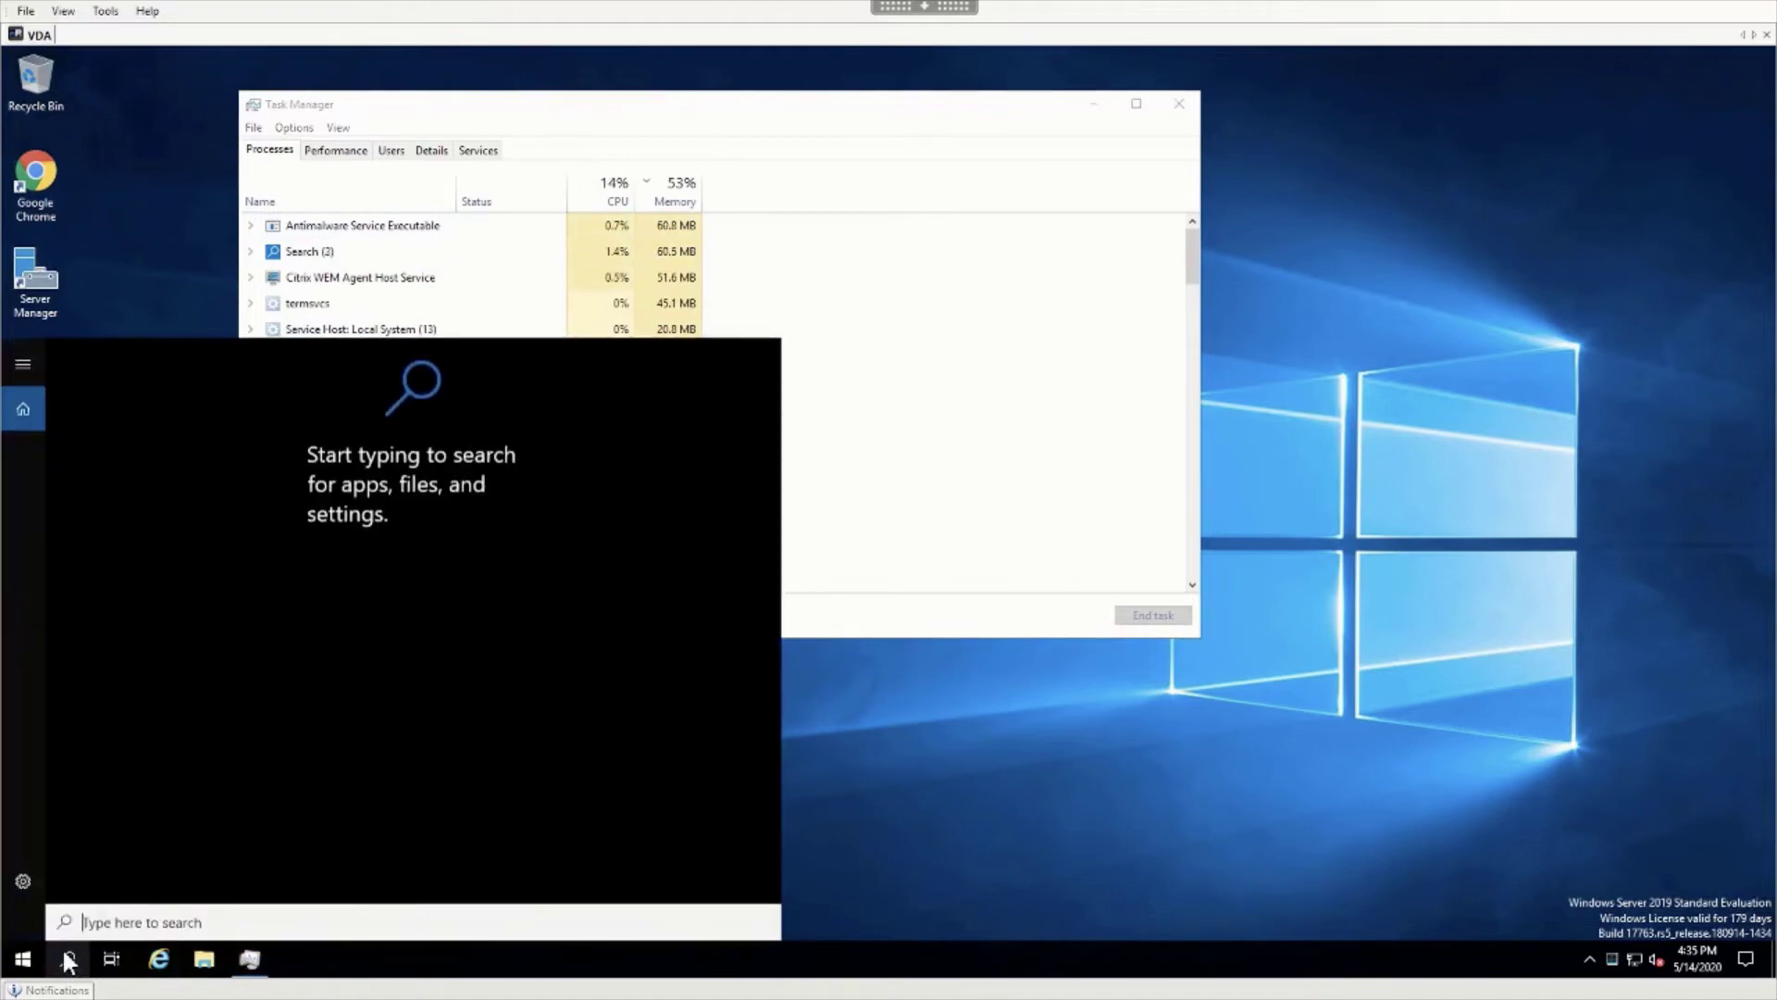
text(cjr)
key(BackSpace)
key(BackSpace)
text(hr)
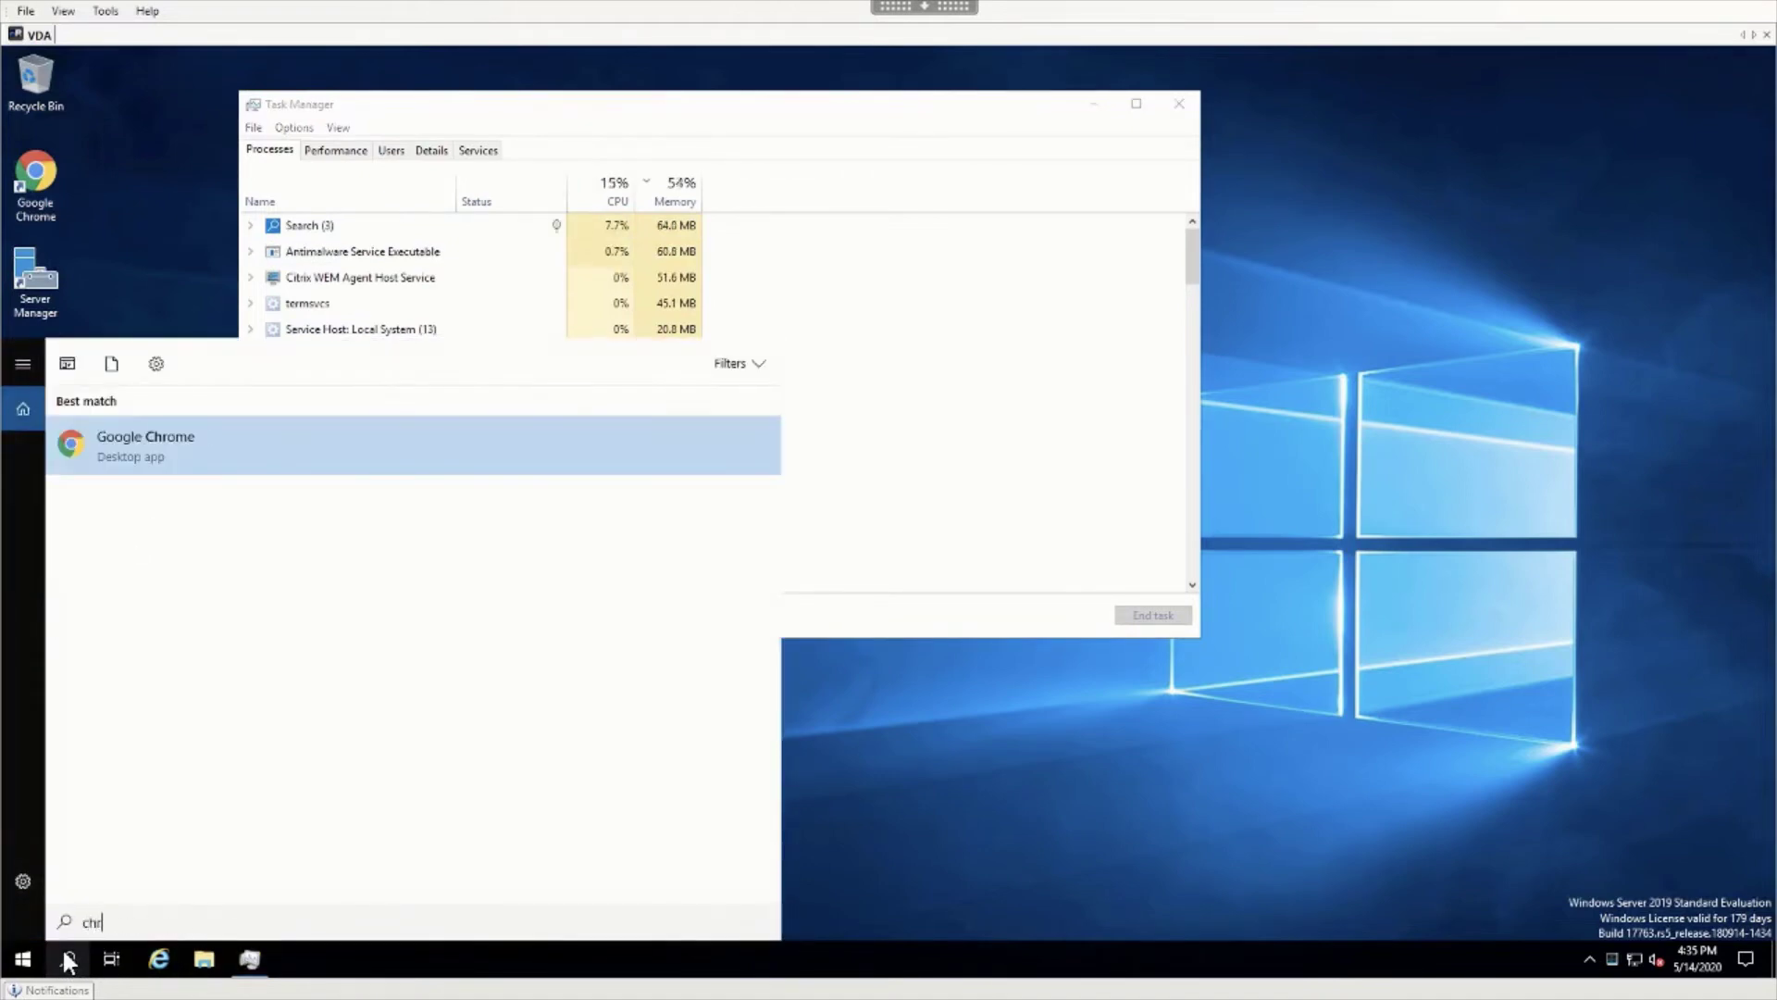
key(Return)
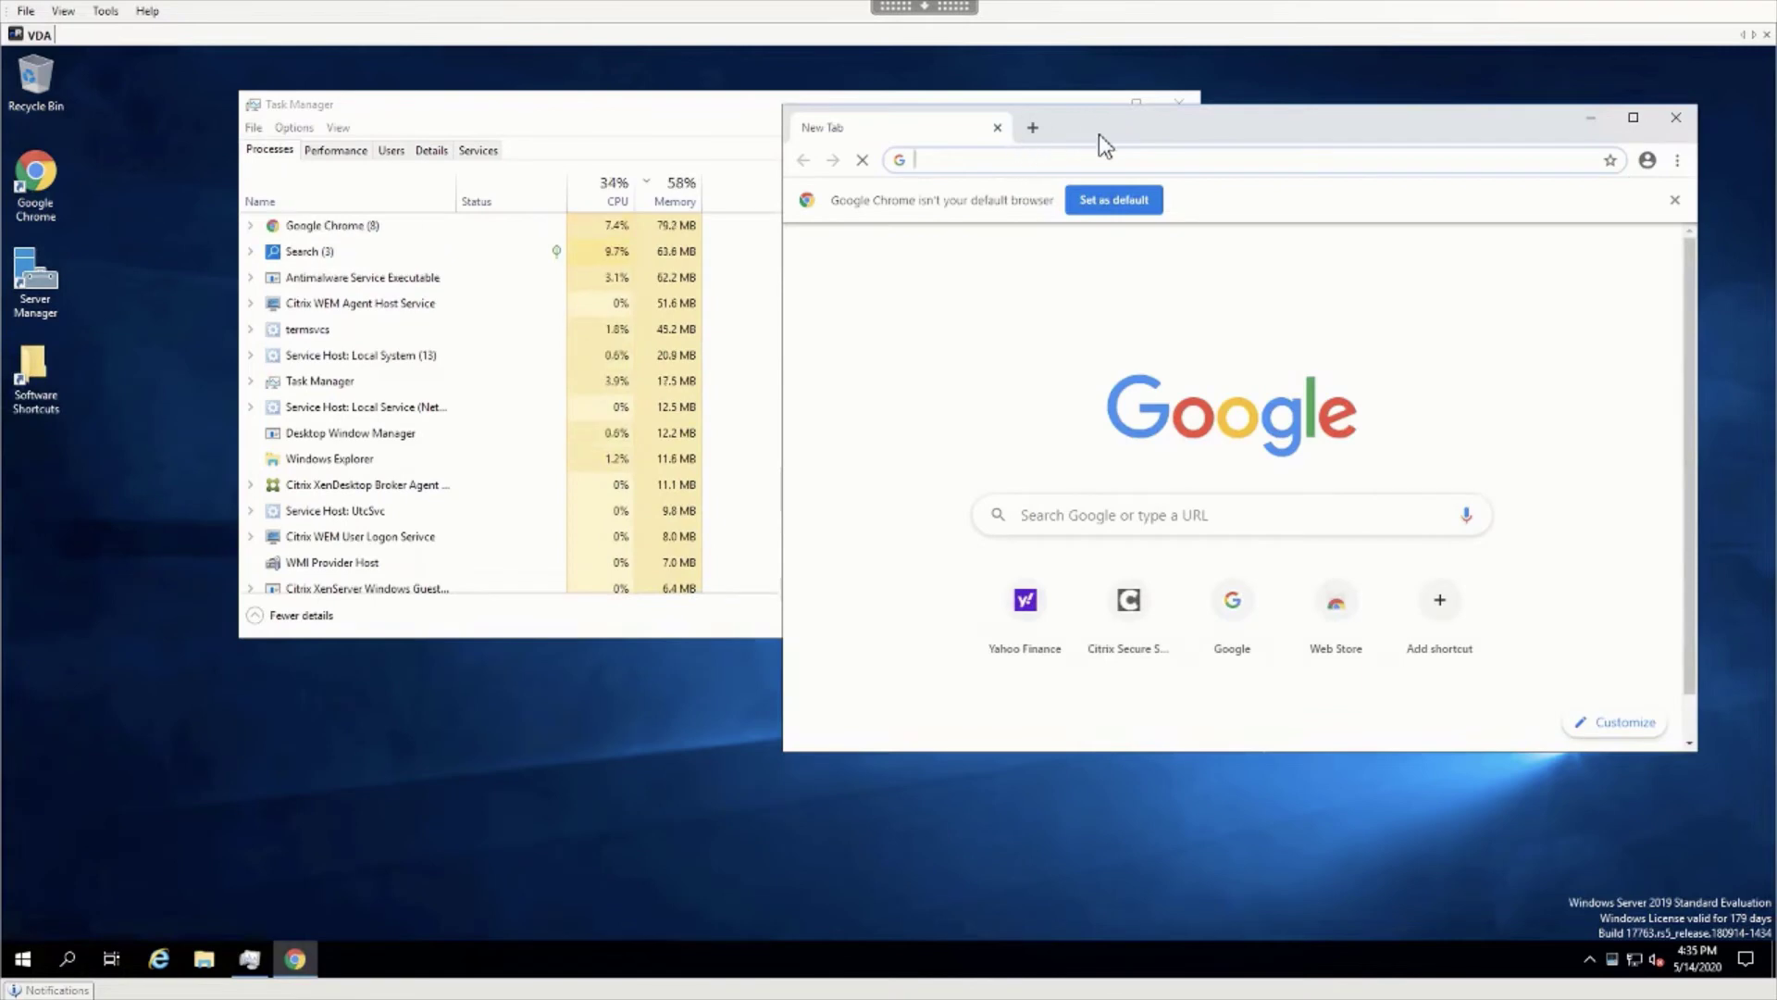
Load finance.yahoo.com in five Chrome tabs by typing 'fin' in each address bar.
text(finance.yahoo.com)
key(Return)
click(1033, 127)
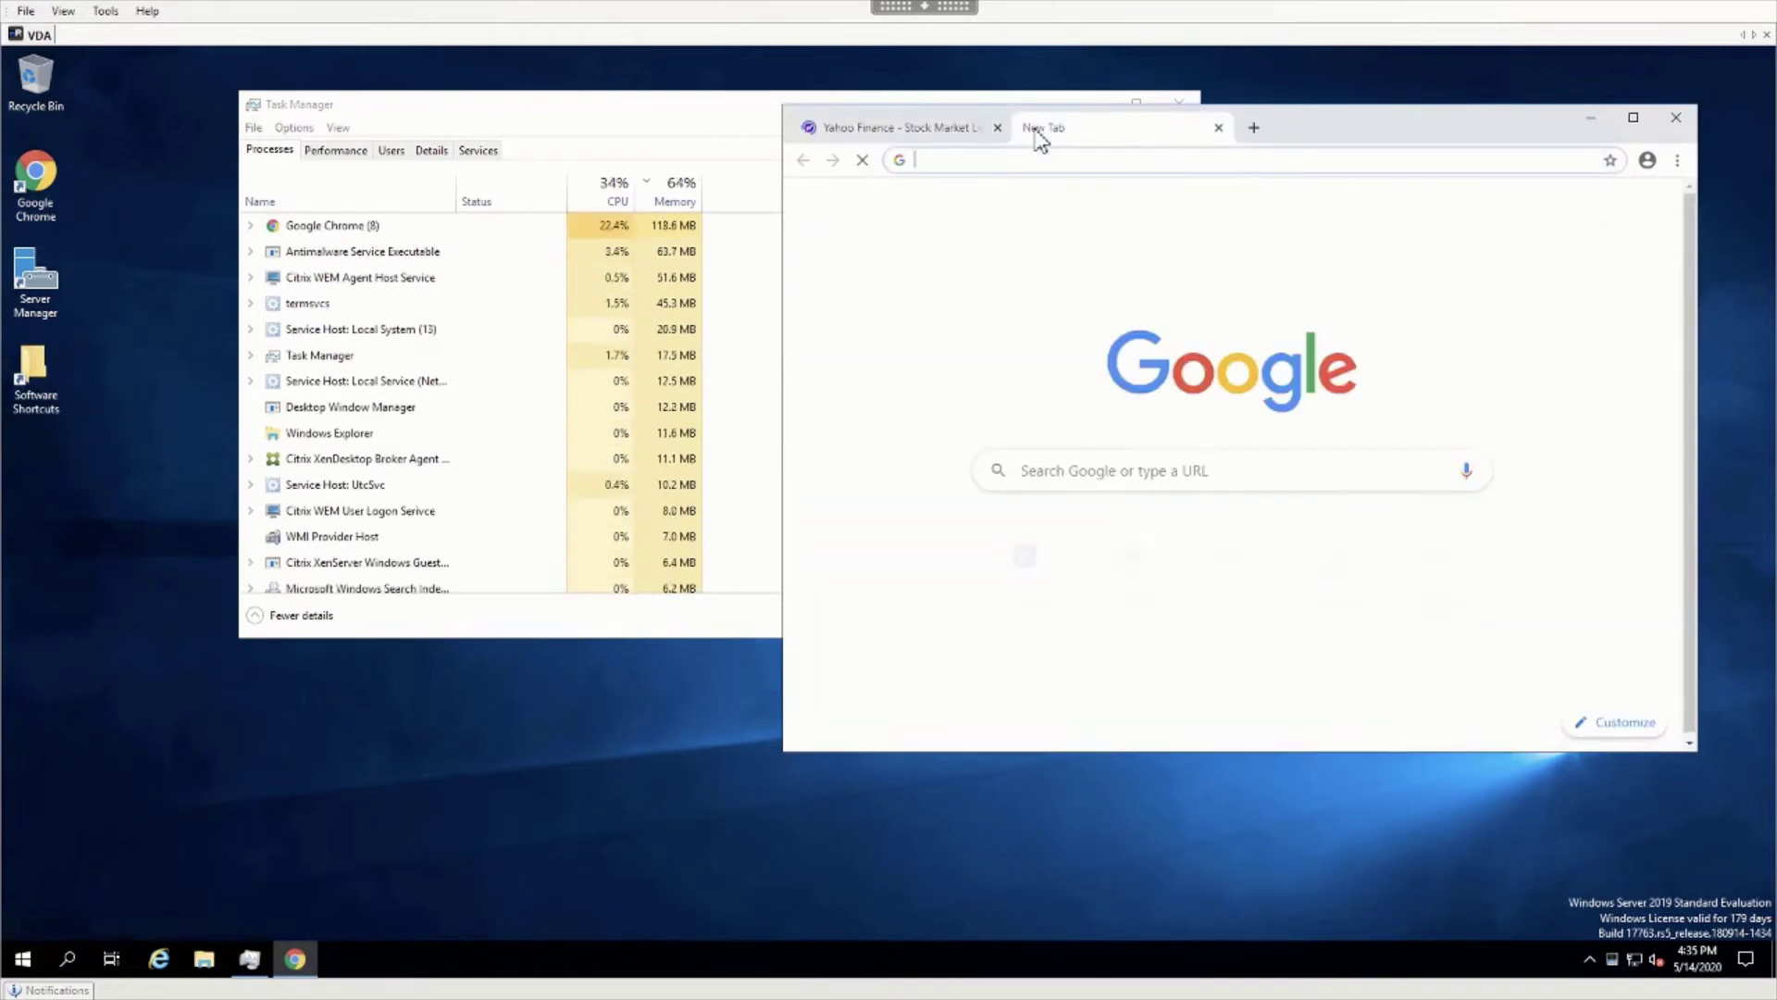
text(fin)
key(Return)
key(ctrl+t)
text(fin)
key(Return)
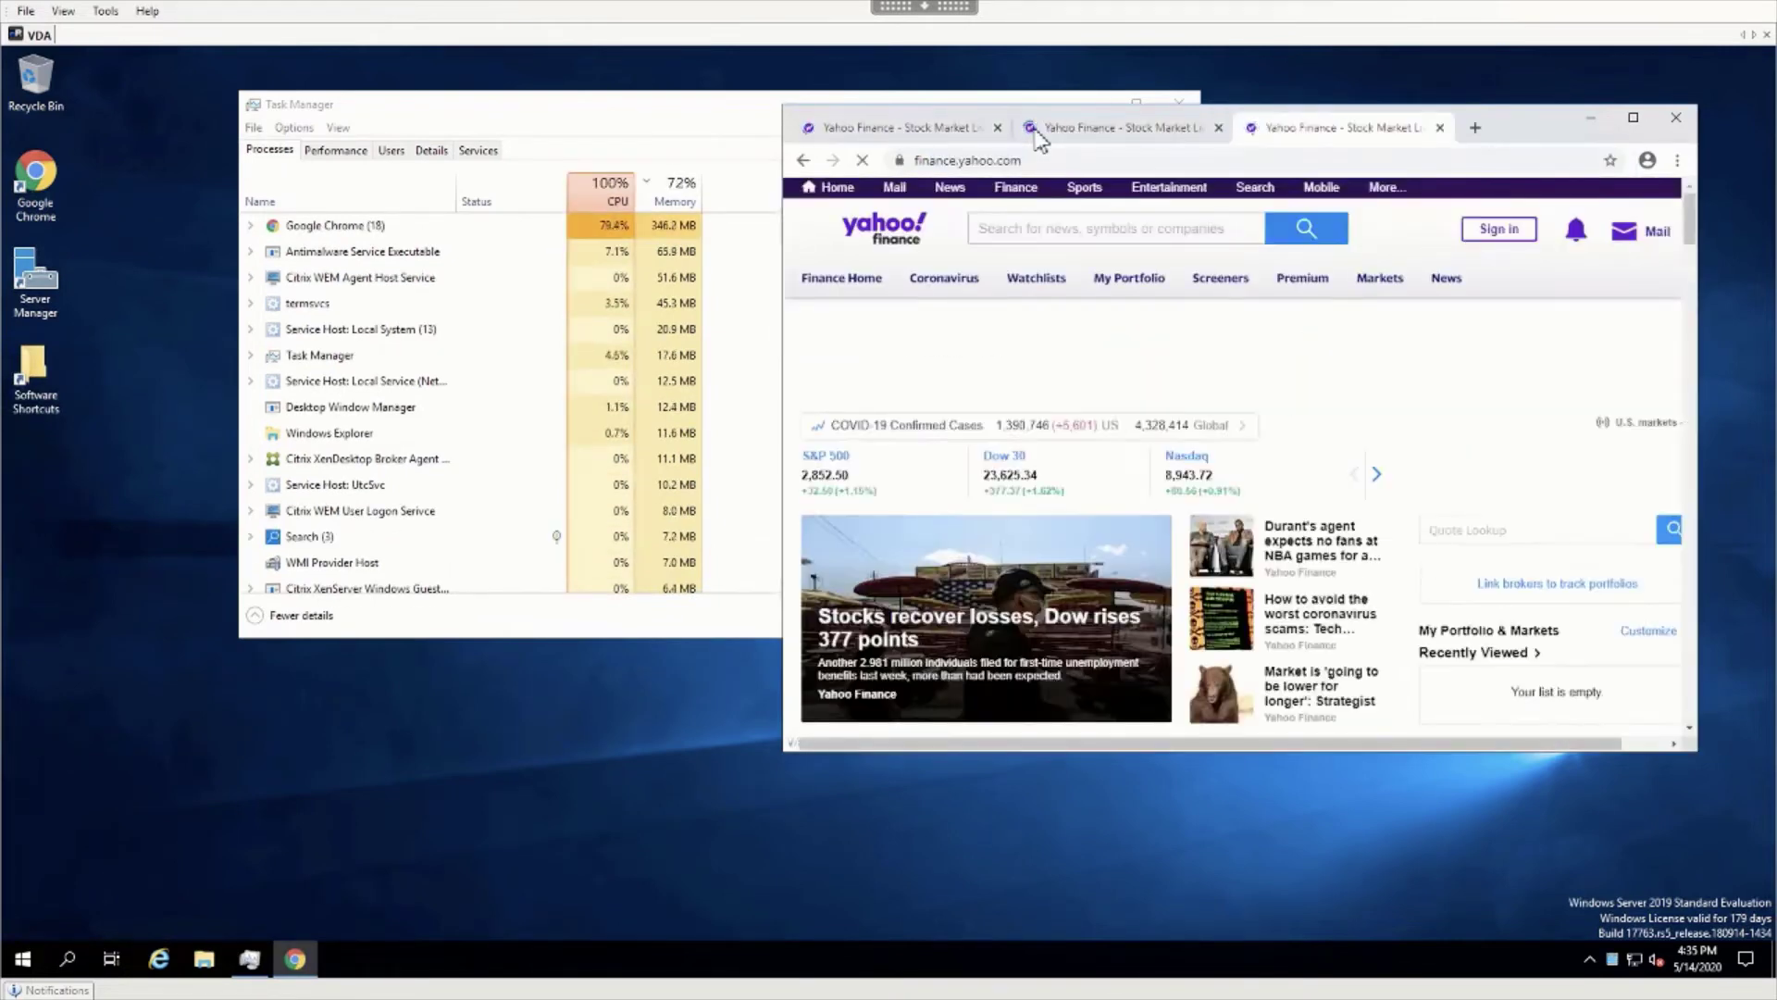
key(ctrl+t)
text(finance.yahoo.com)
key(Return)
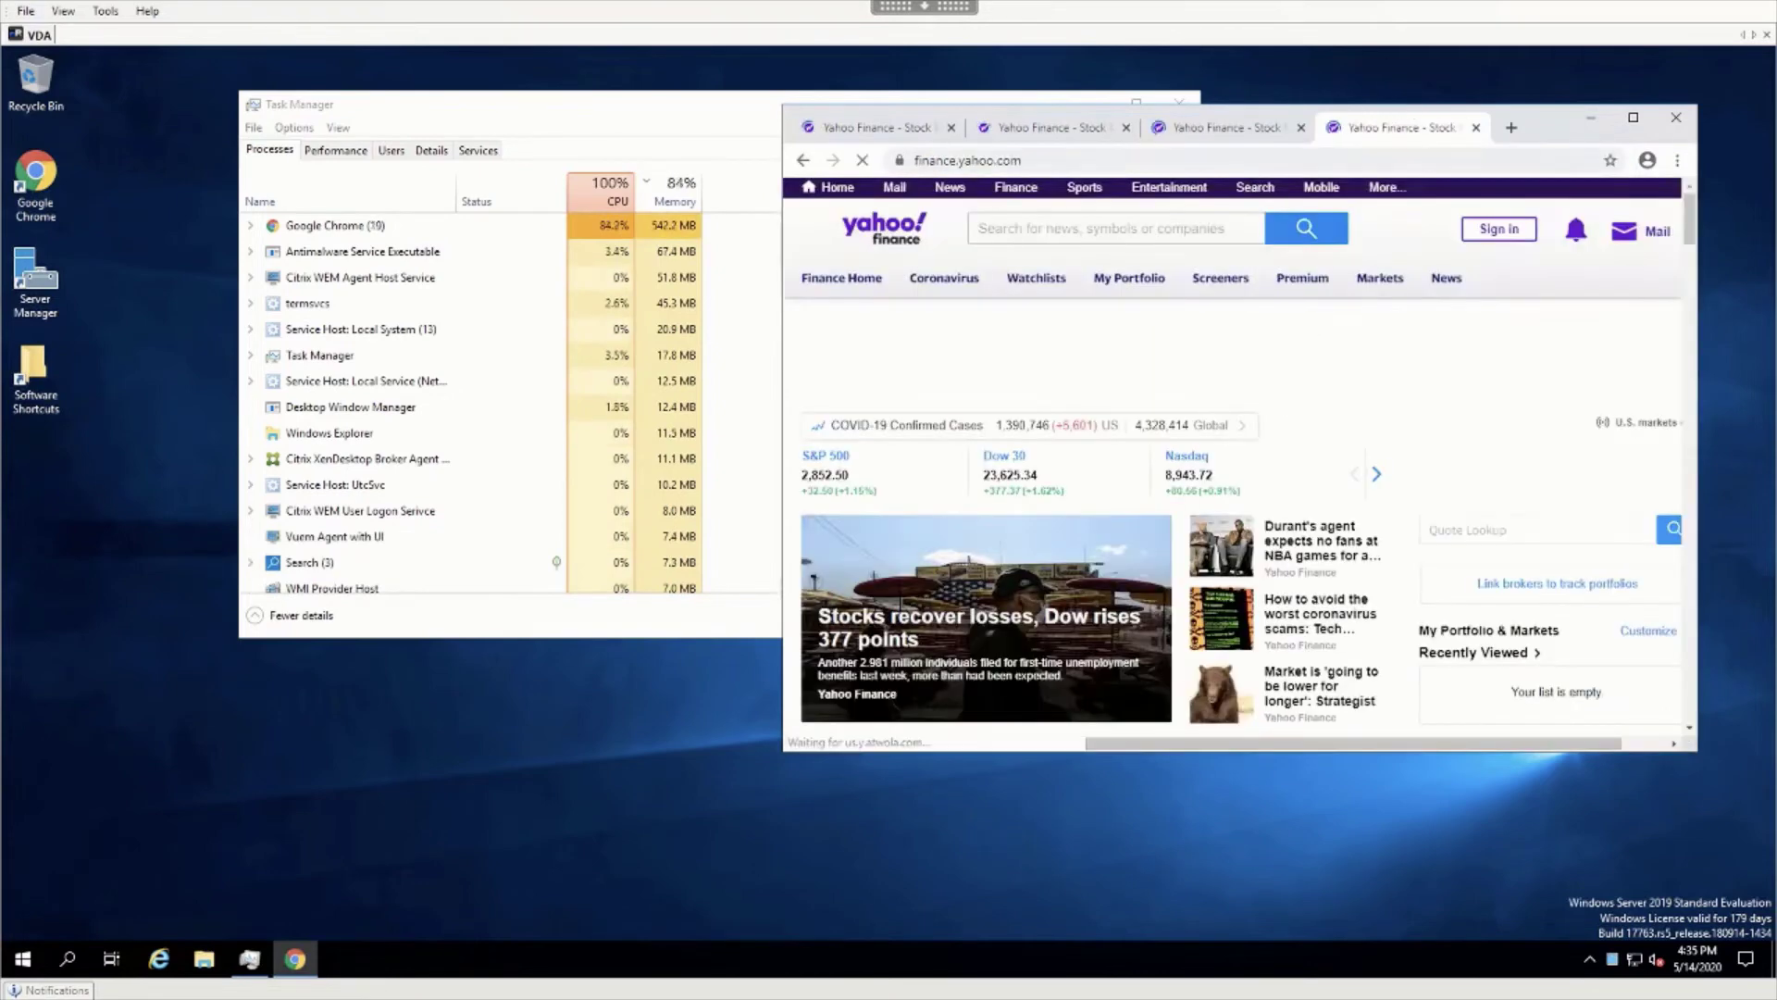
click(1511, 126)
text(fin)
key(Return)
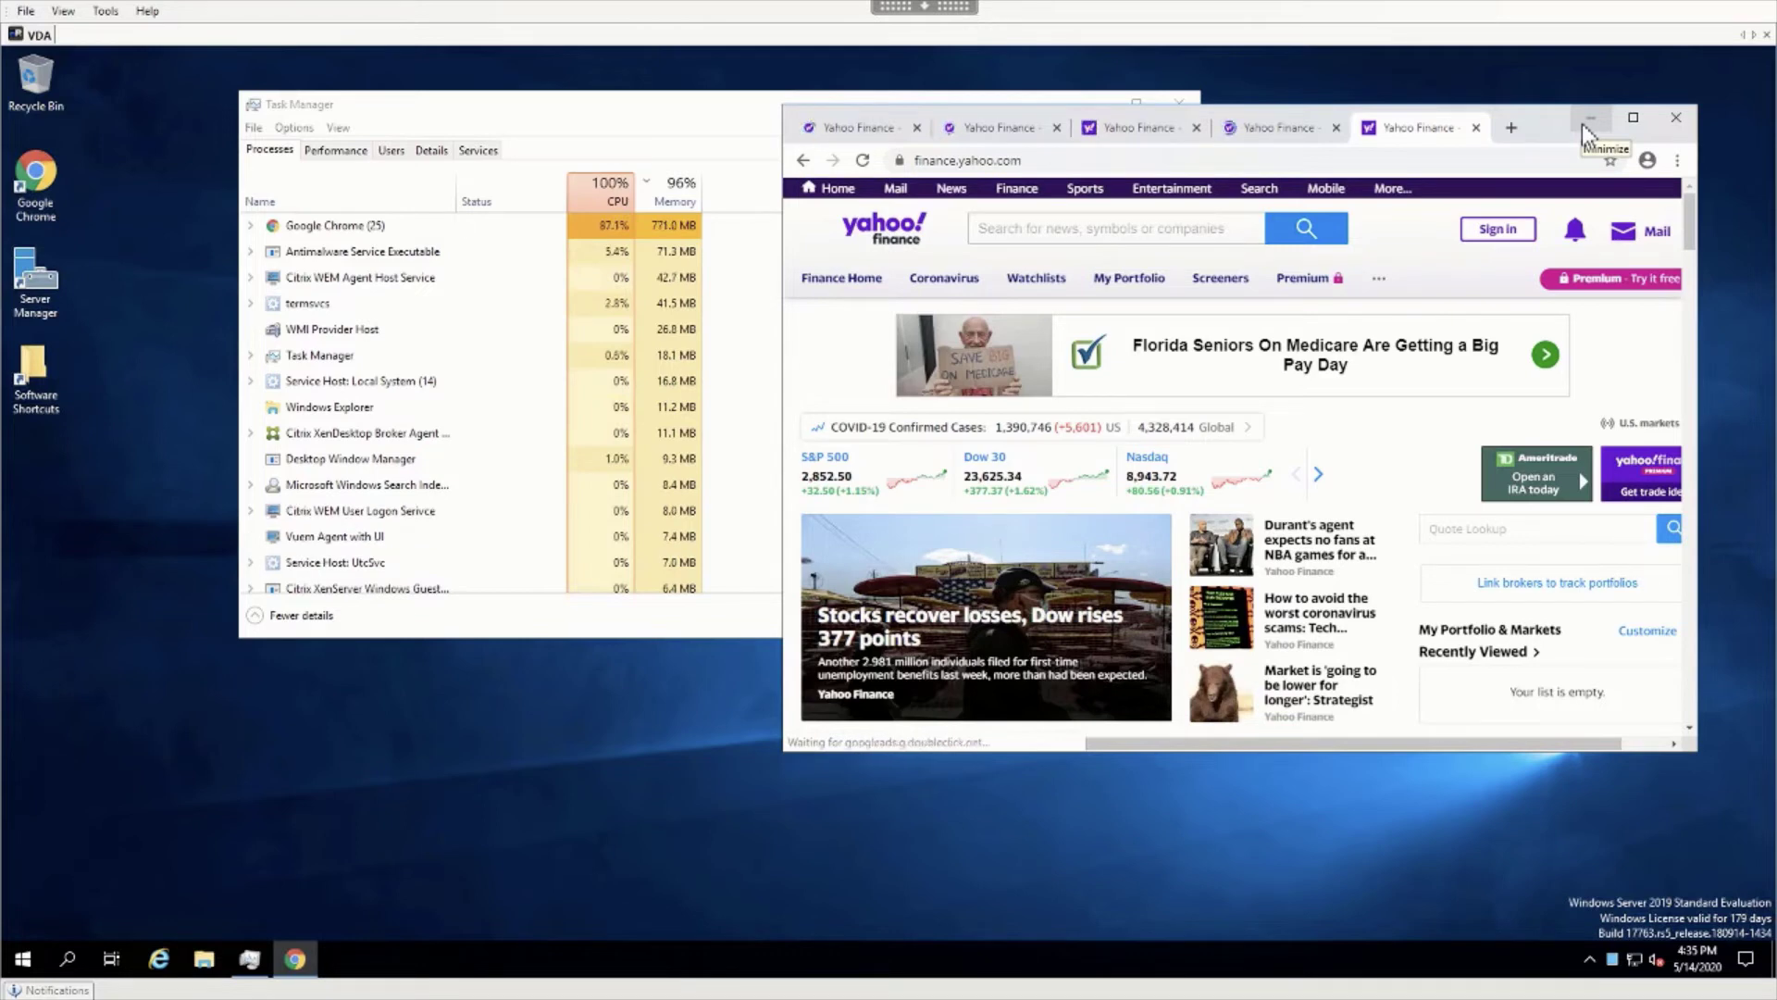
Minimize the Chrome window.
click(1583, 122)
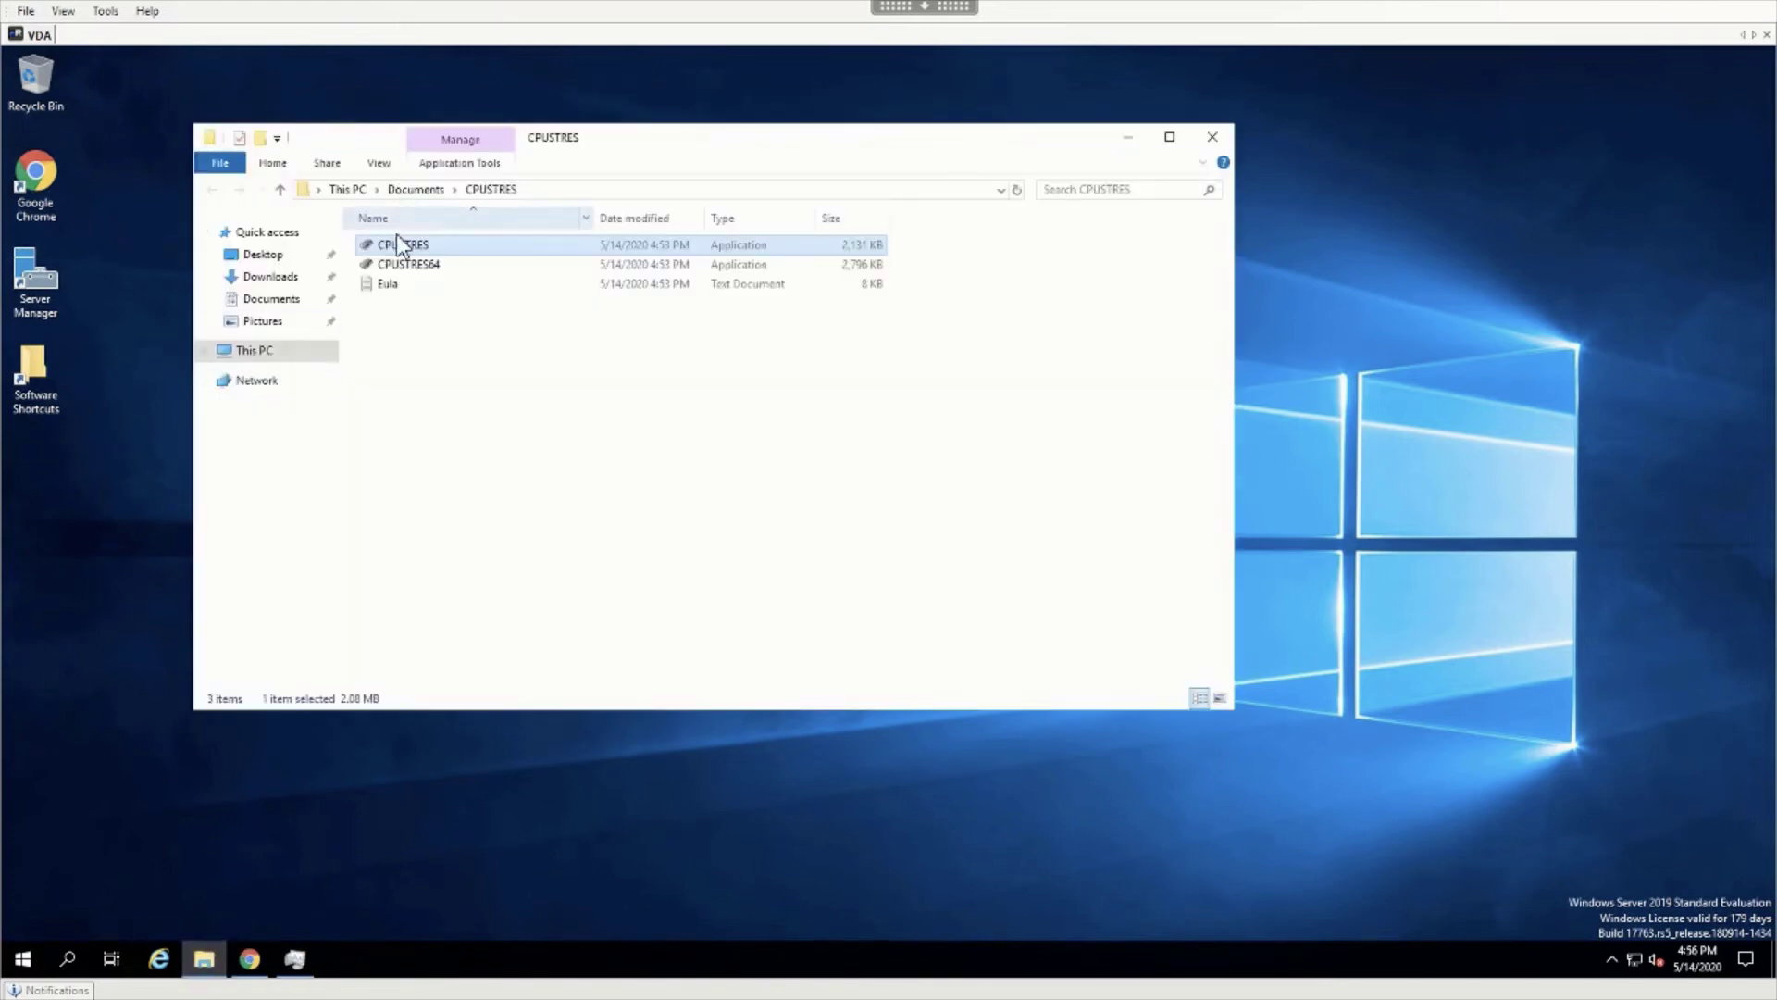
Launch CPU Stress from the CPUSTRES folder and close File Explorer.
double_click(405, 245)
click(1212, 137)
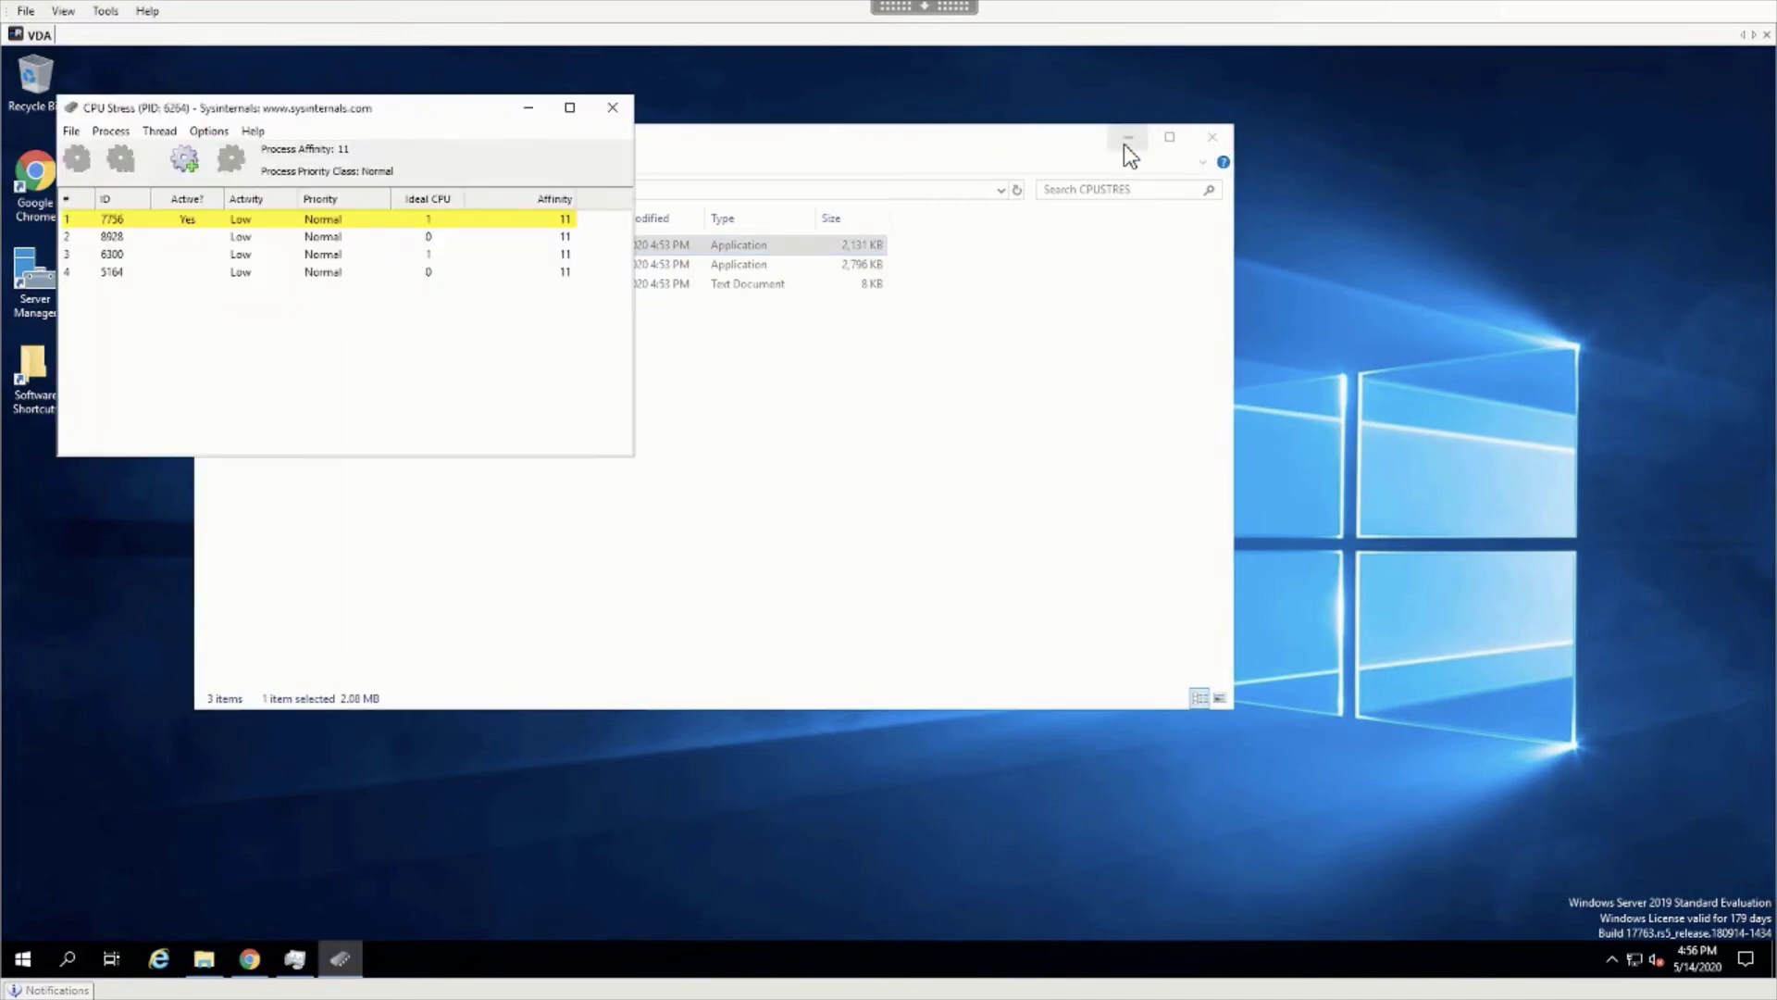
drag(530, 113, 875, 113)
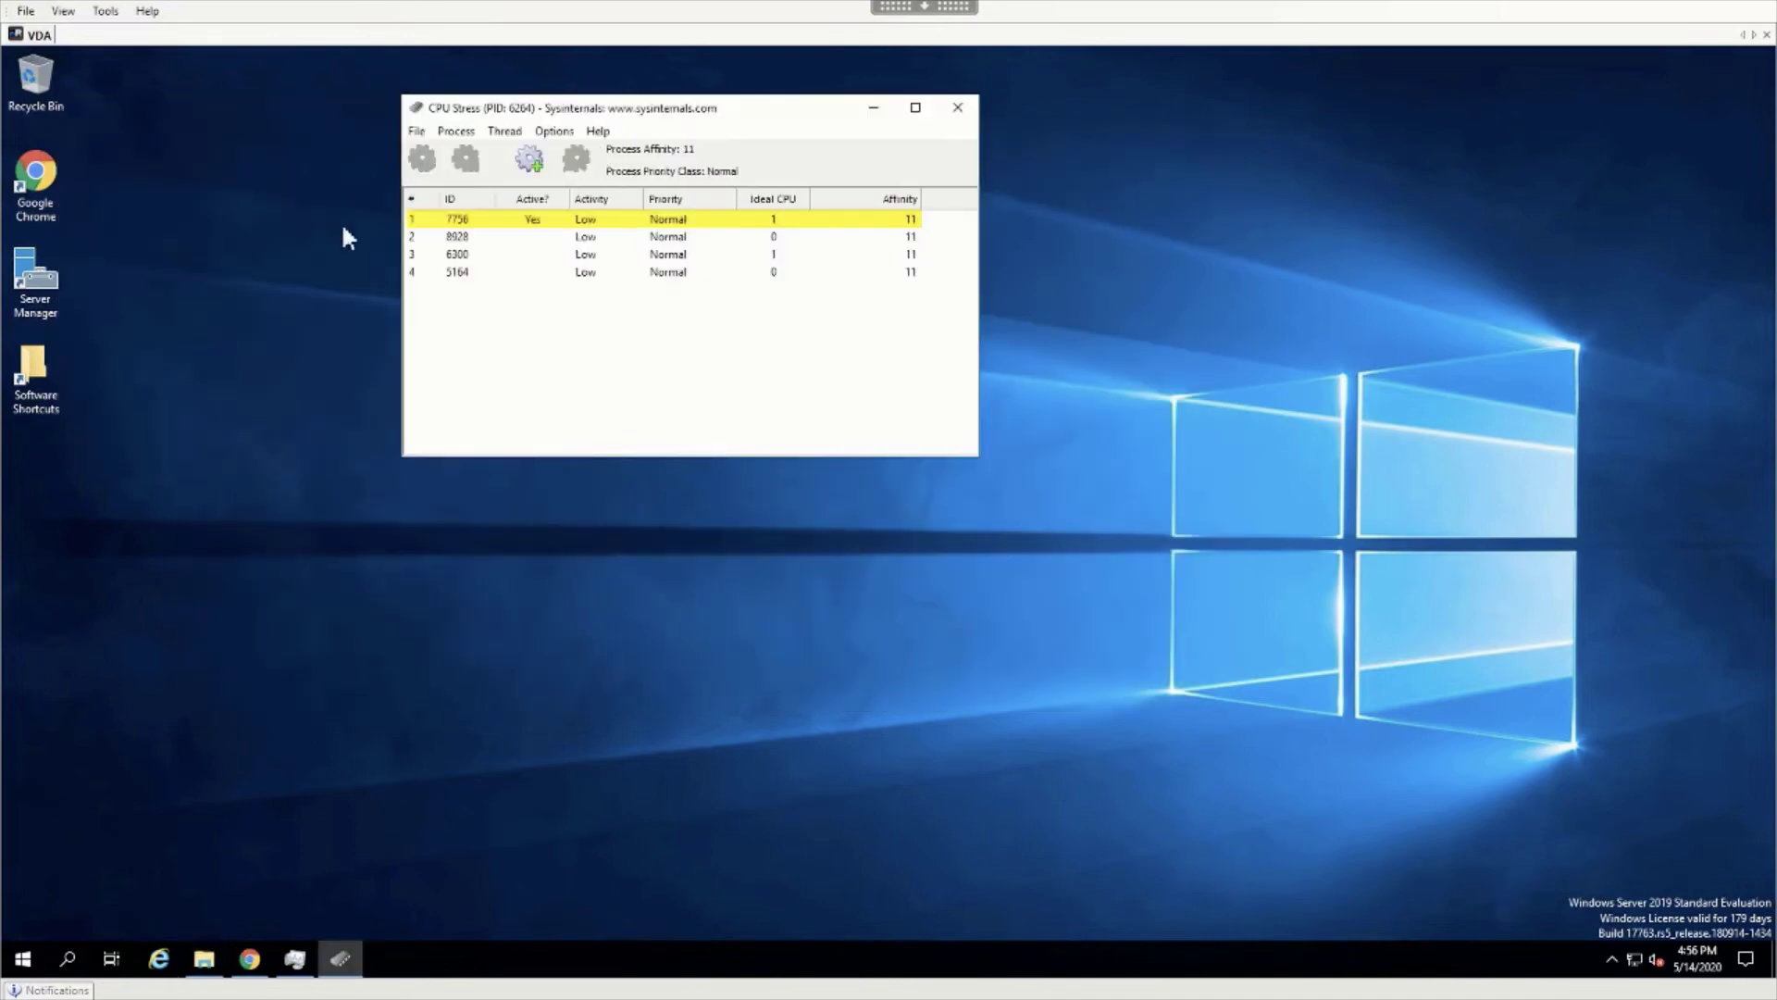
Set threads 1 and 2 in CPU Stress active at Busy (75%) activity.
right_click(535, 220)
mouse_move(648, 280)
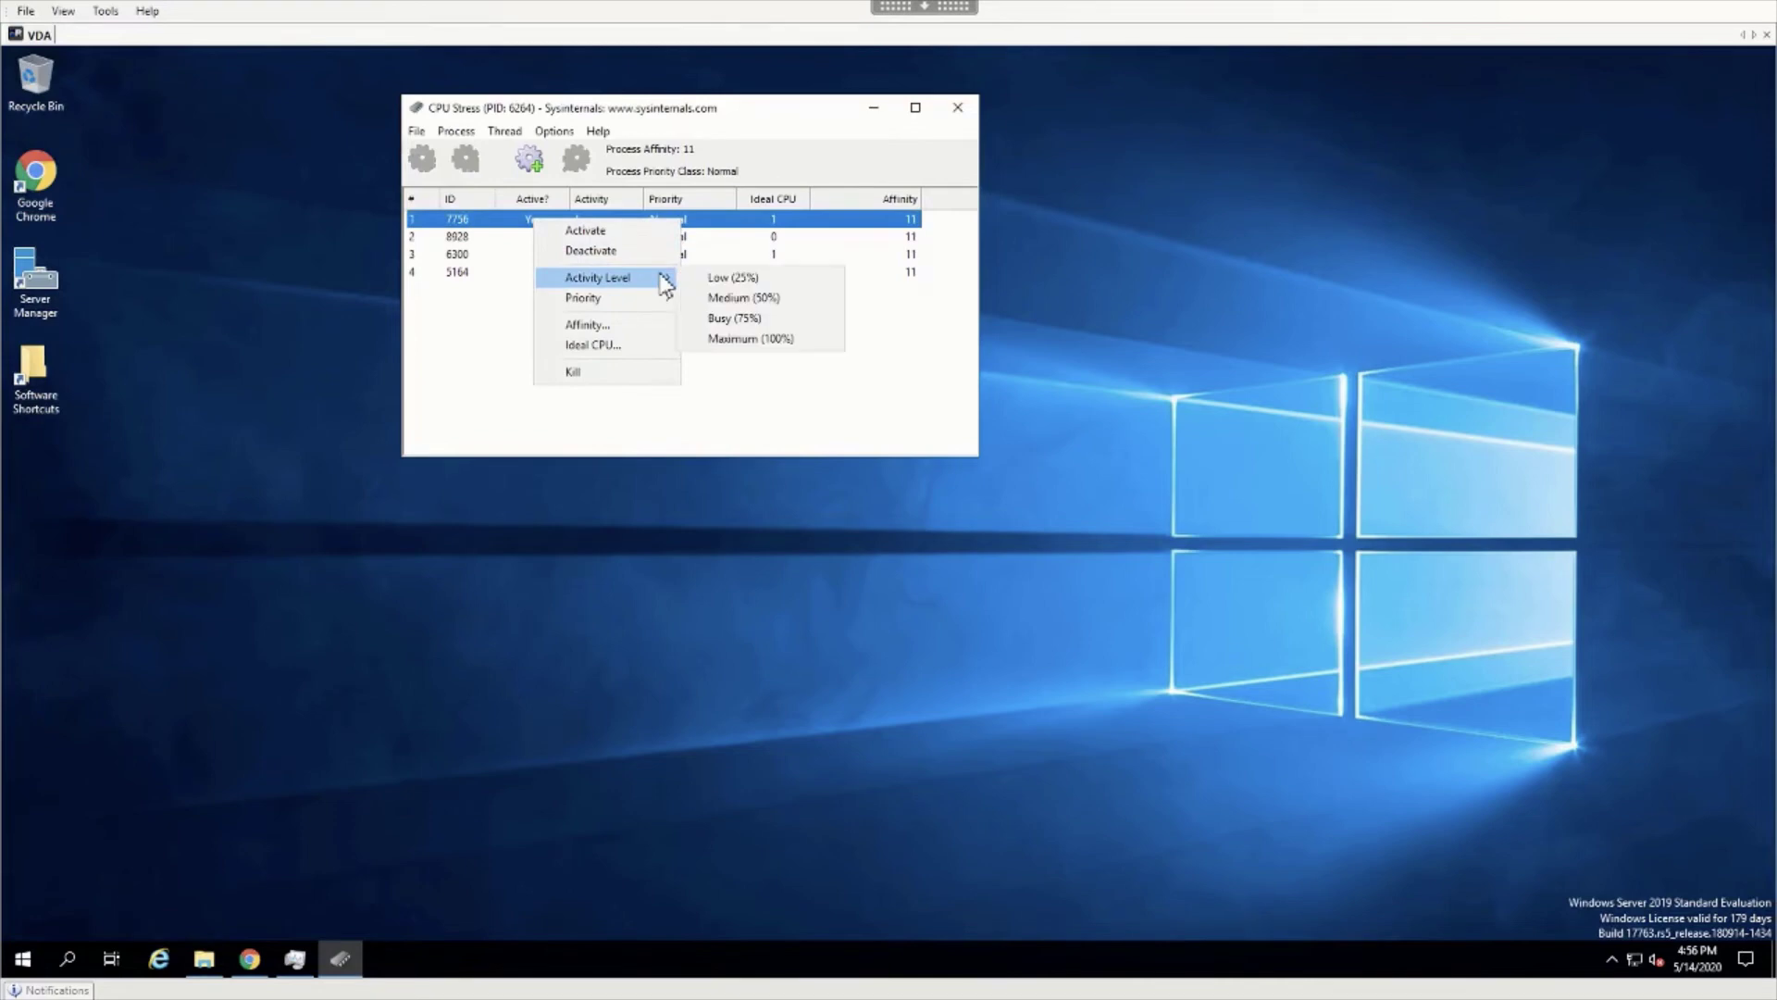
click(741, 319)
right_click(586, 237)
click(615, 248)
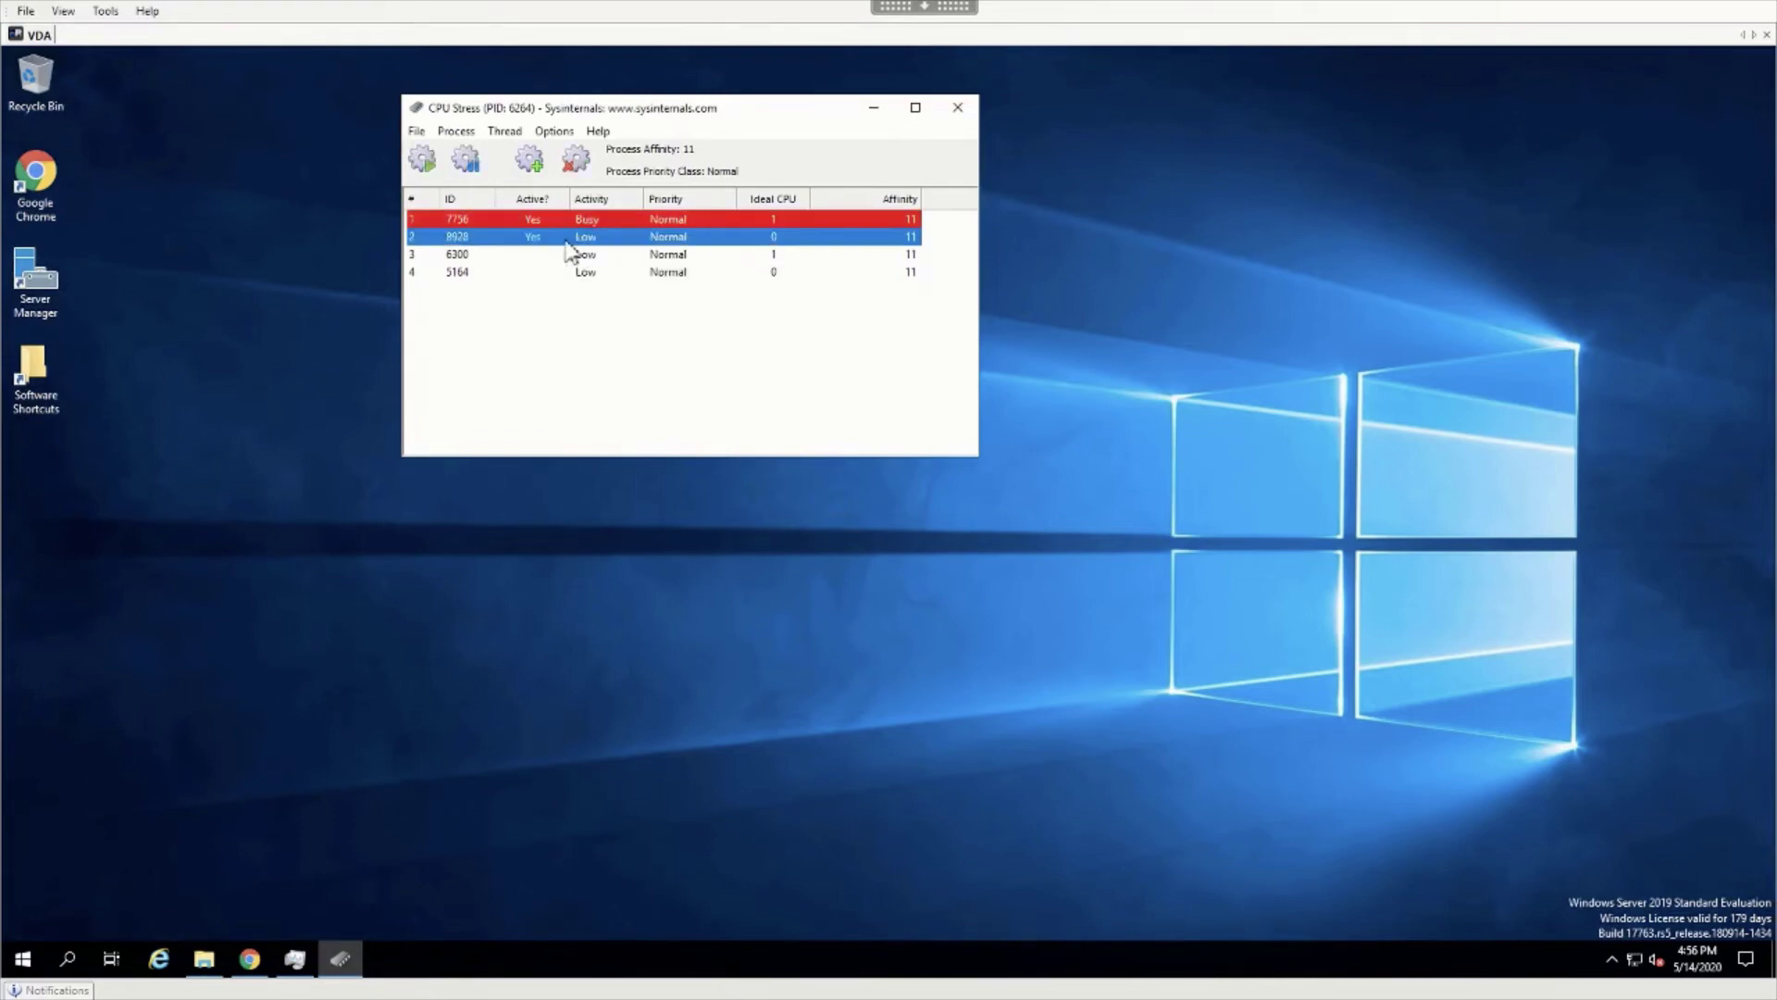
right_click(576, 241)
mouse_move(707, 320)
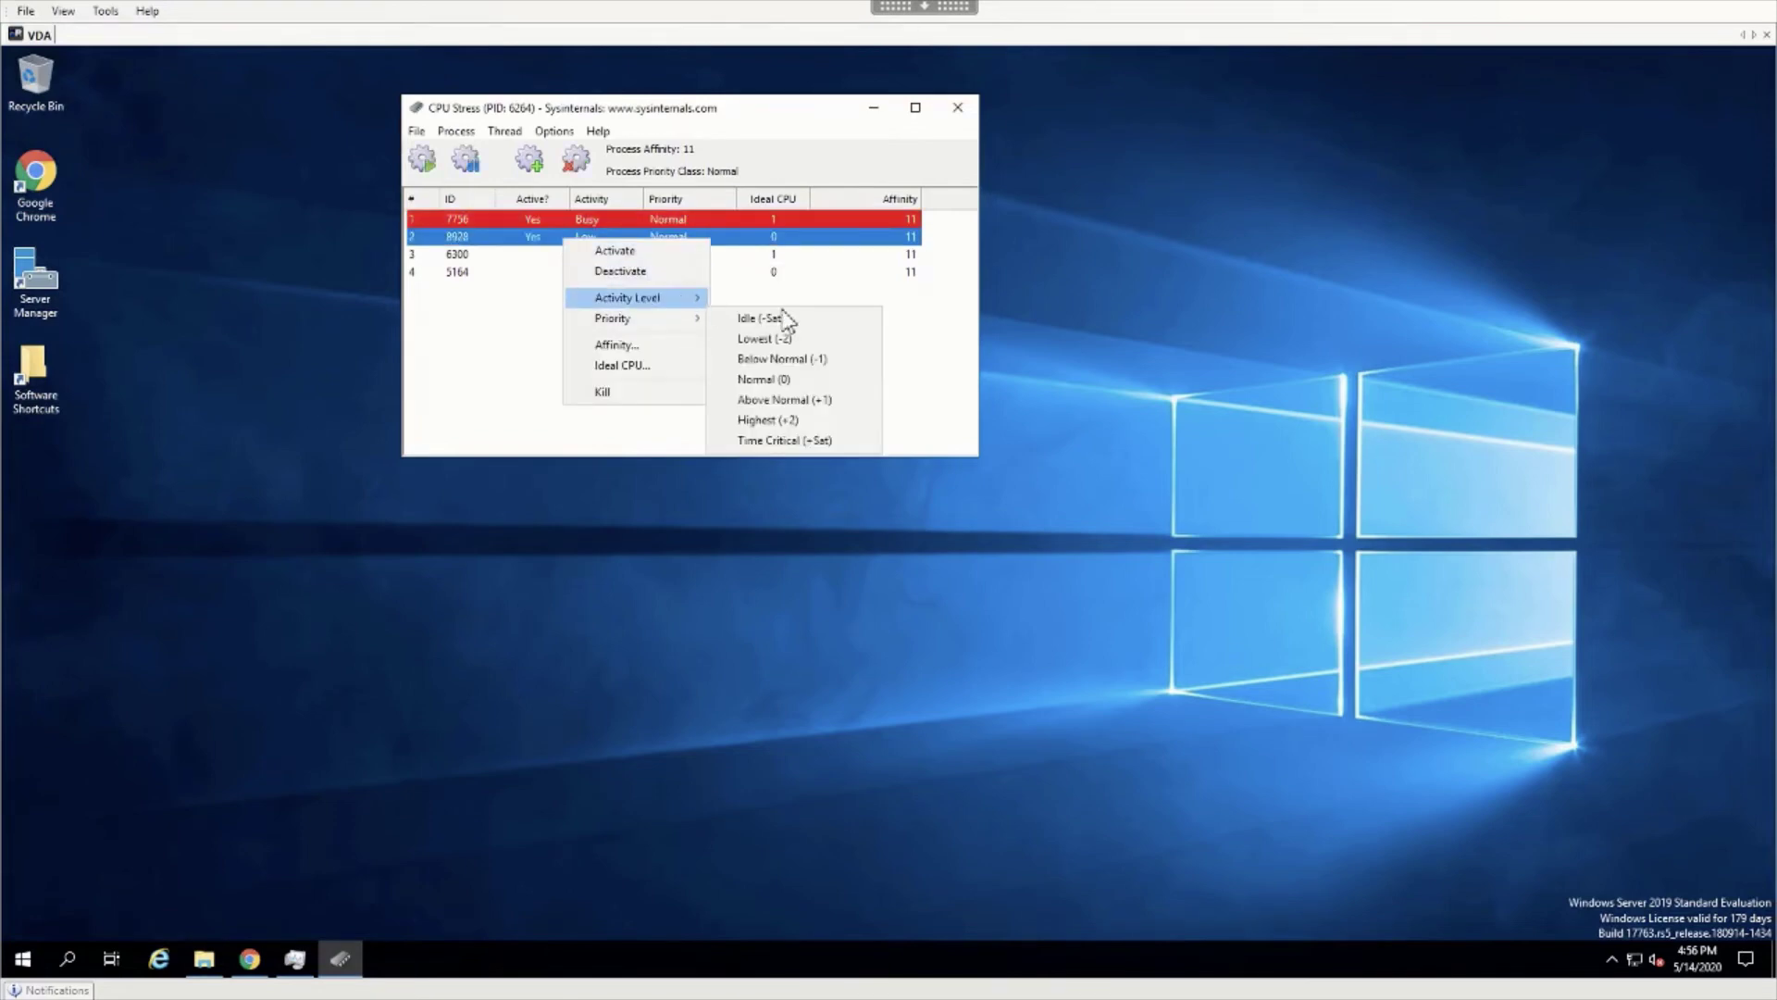
mouse_move(648, 298)
click(759, 339)
Activate thread 3 at Busy (75%) and bring Task Manager to the front.
right_click(524, 255)
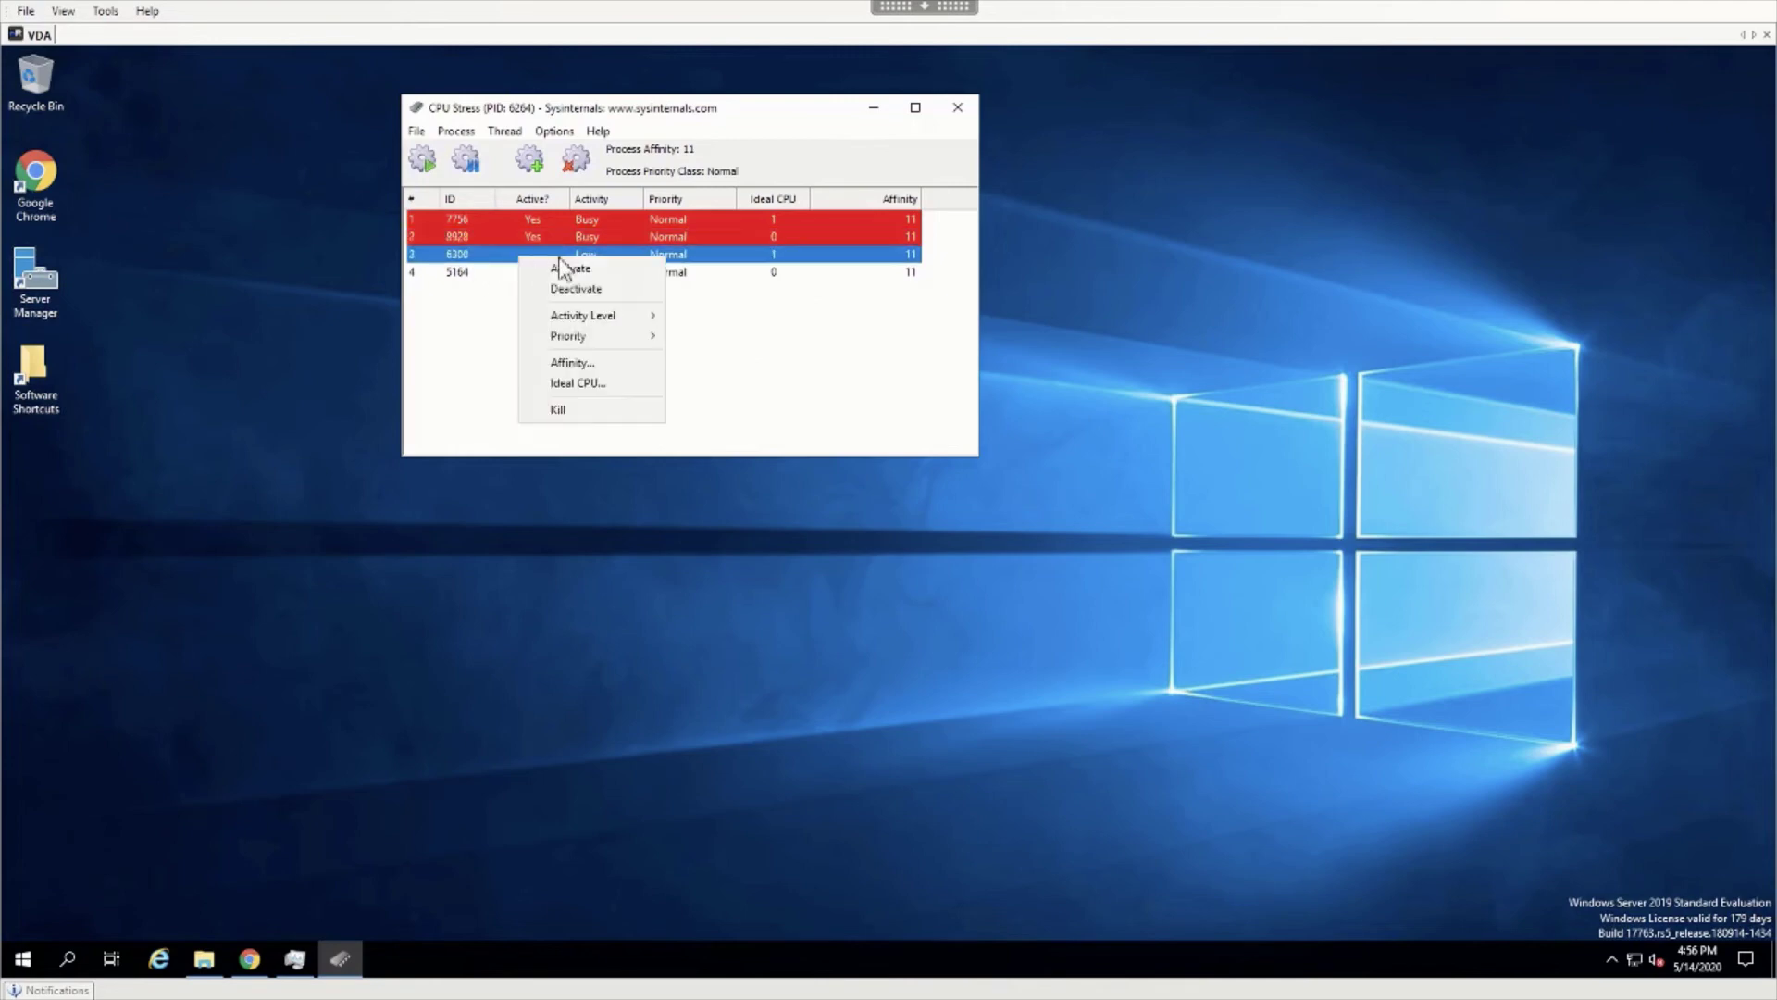
click(557, 265)
right_click(559, 257)
mouse_move(663, 326)
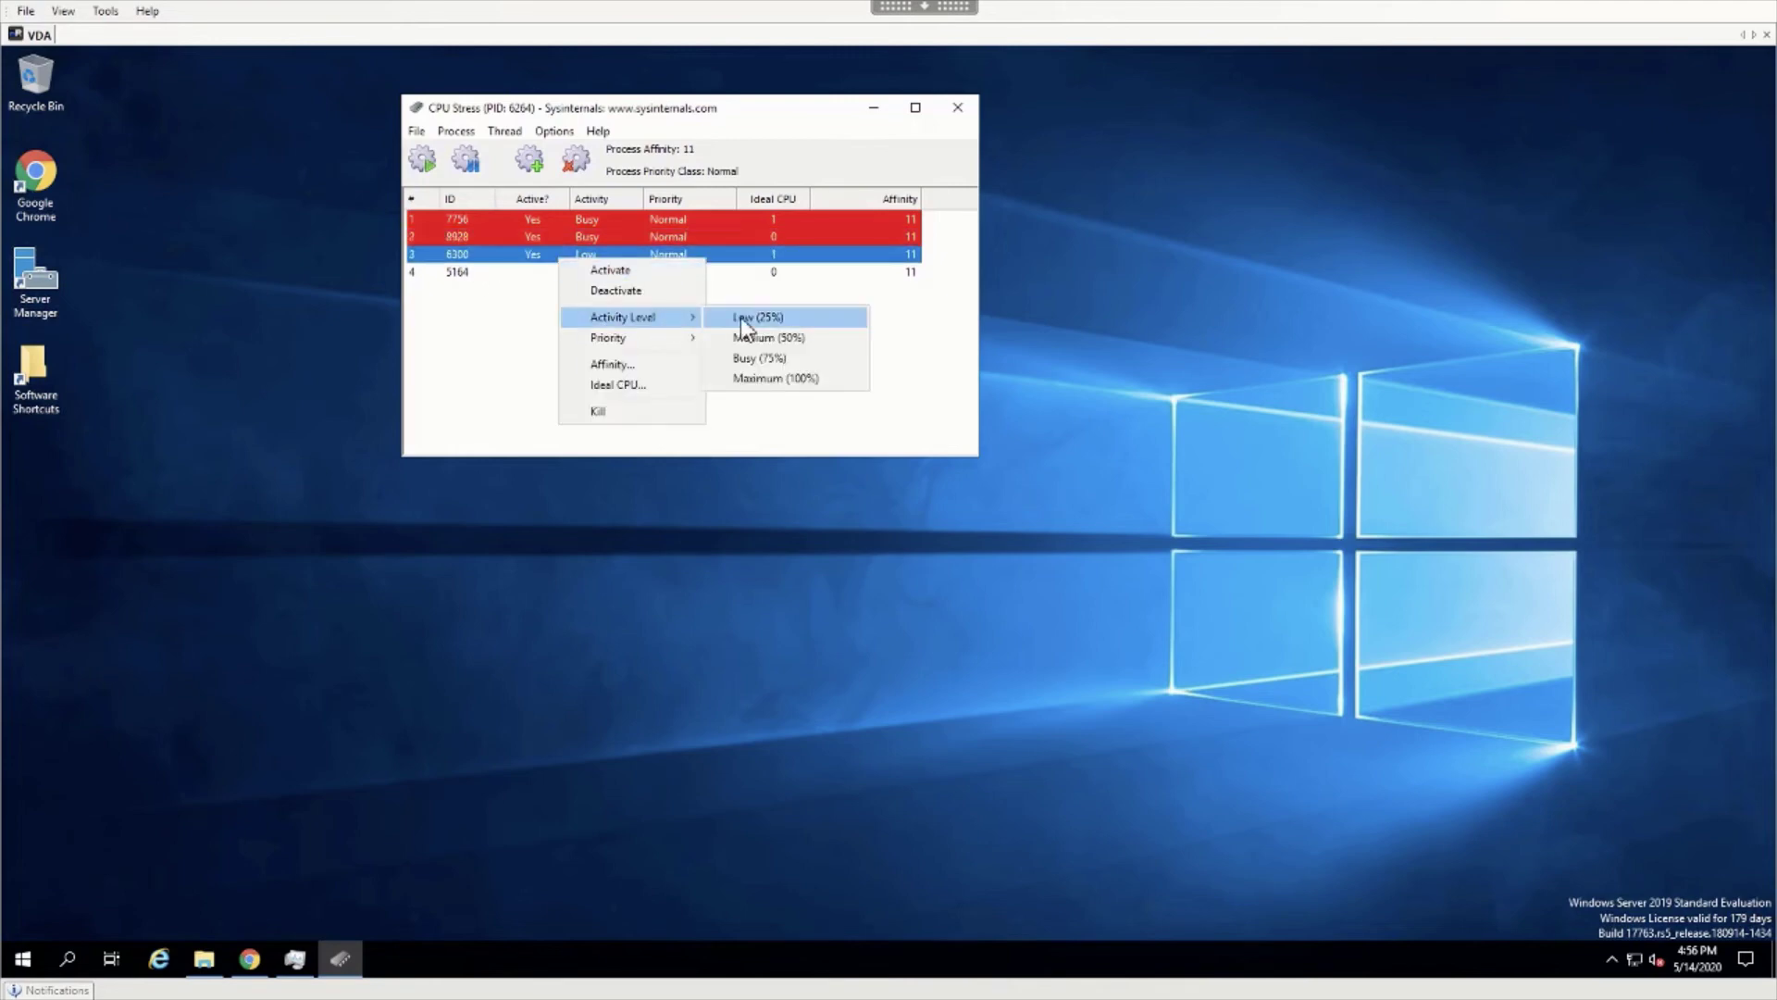
click(750, 359)
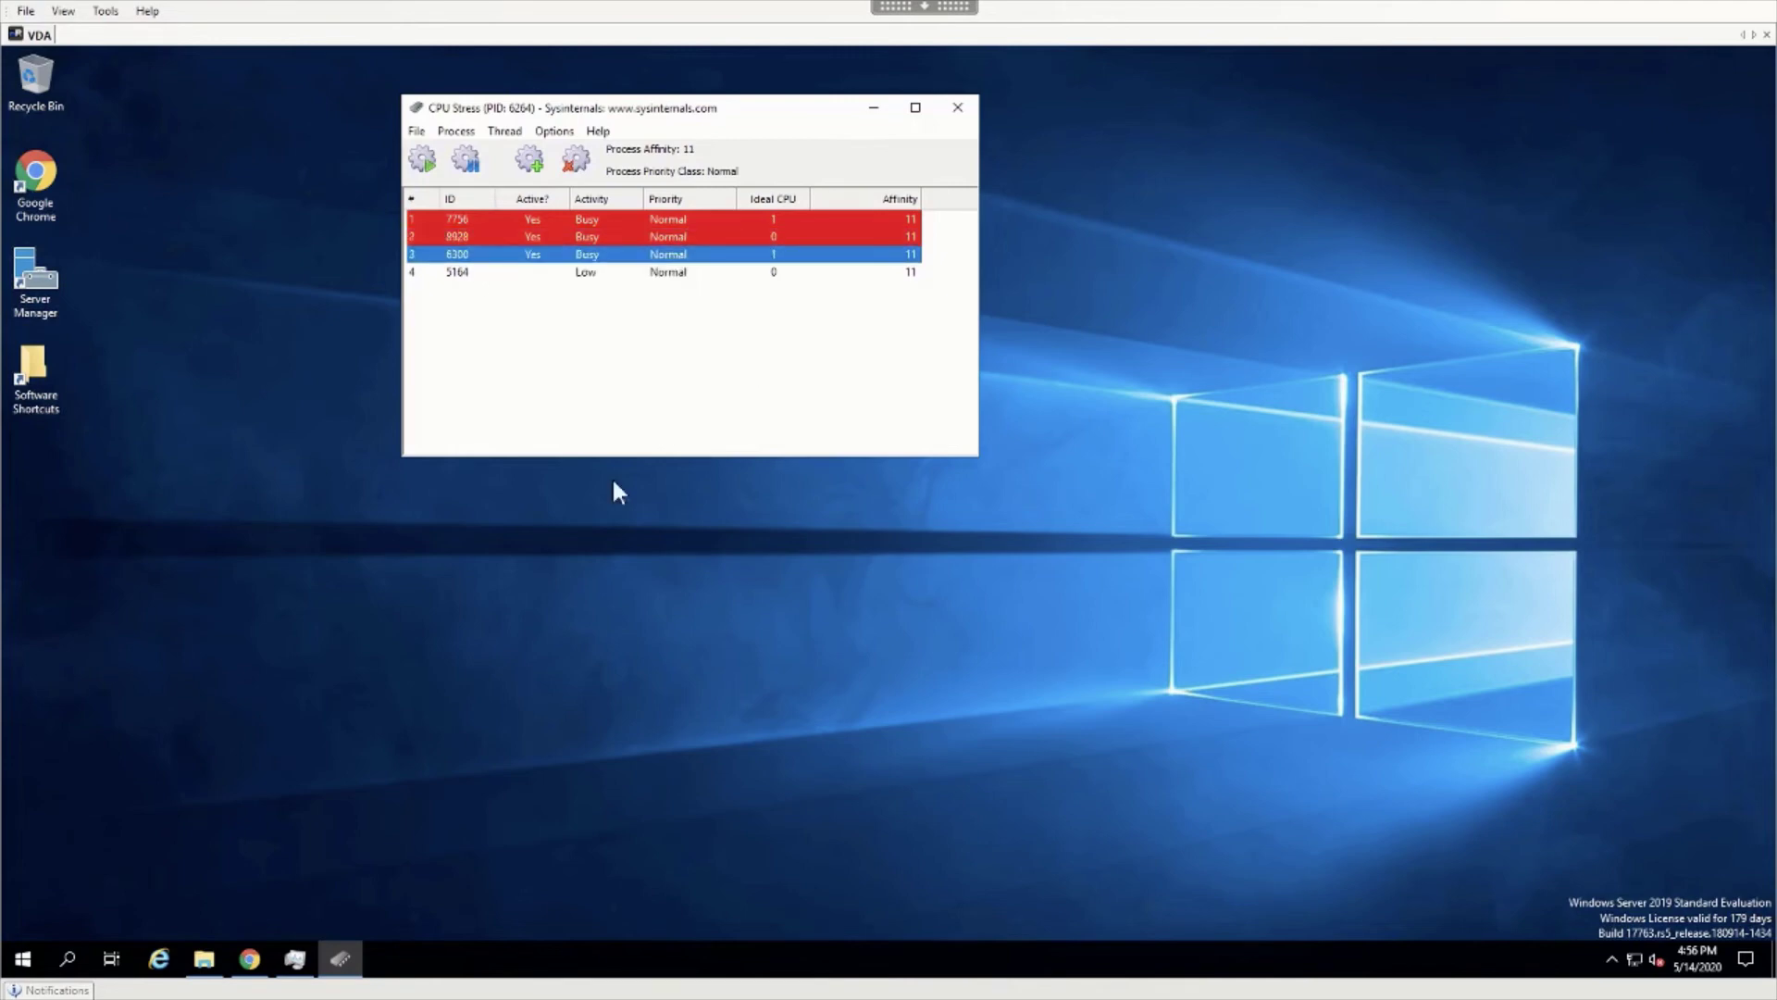
click(296, 963)
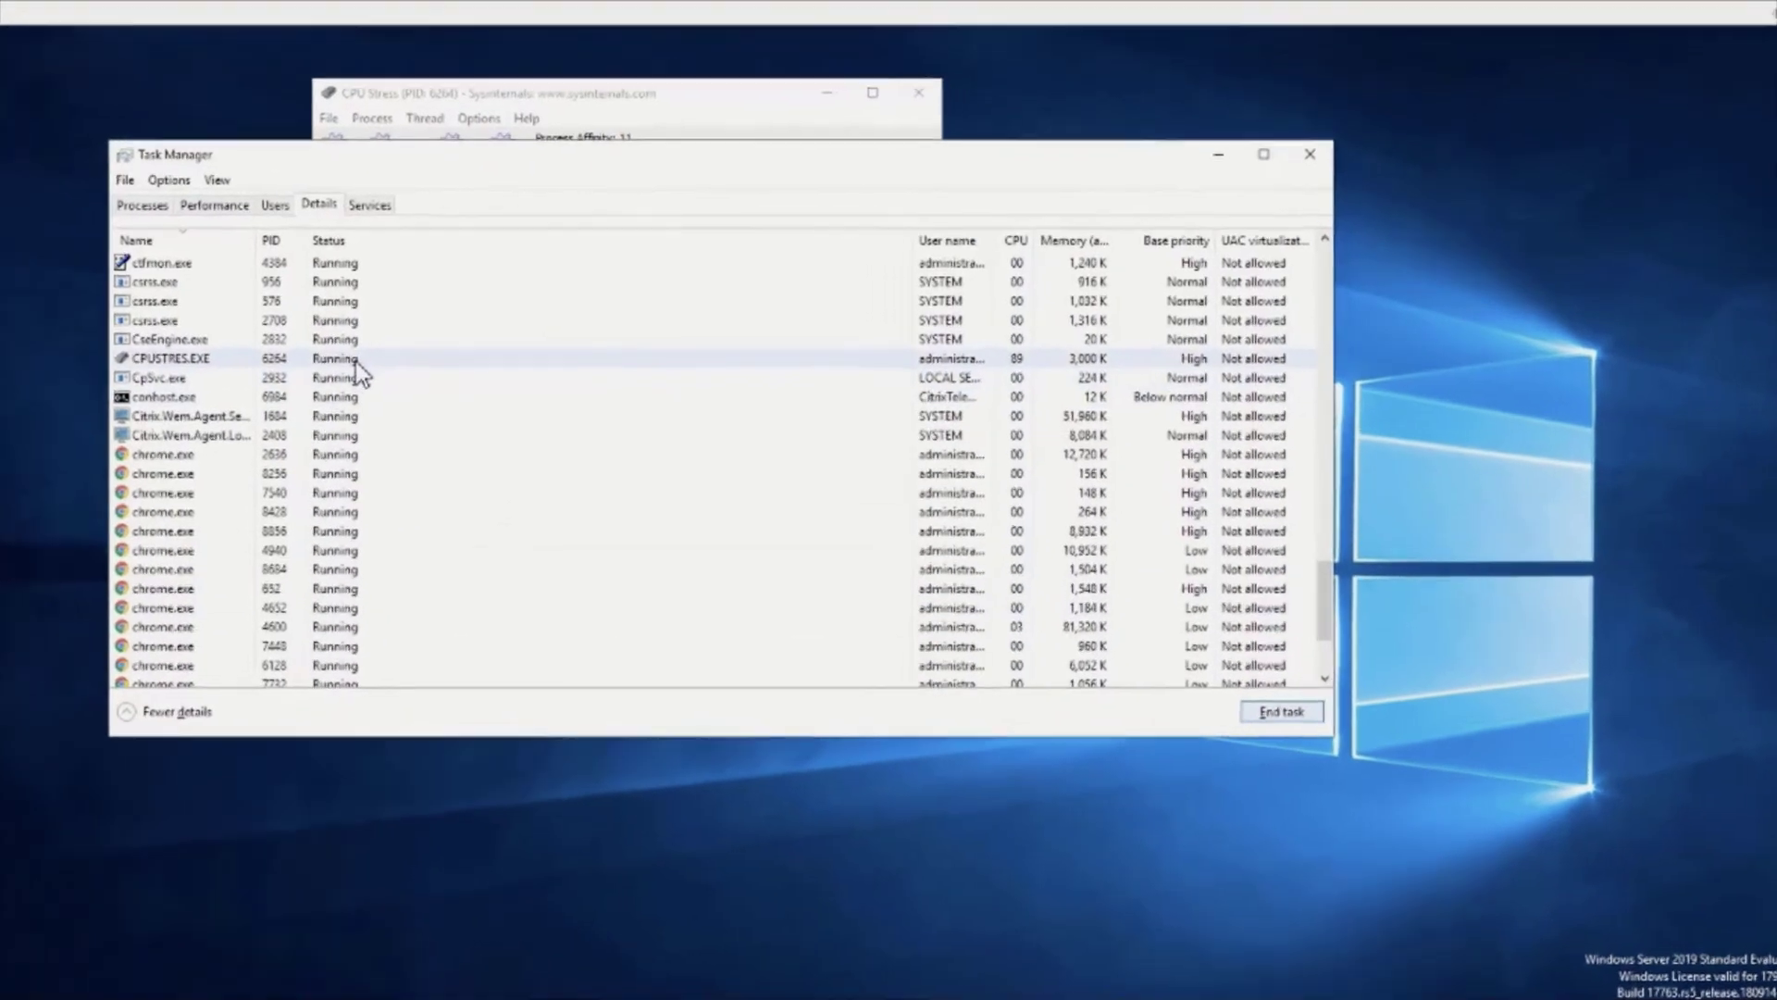
Select the CPUSTRES.EXE row on the Details tab to watch its CPU and base priority.
click(541, 354)
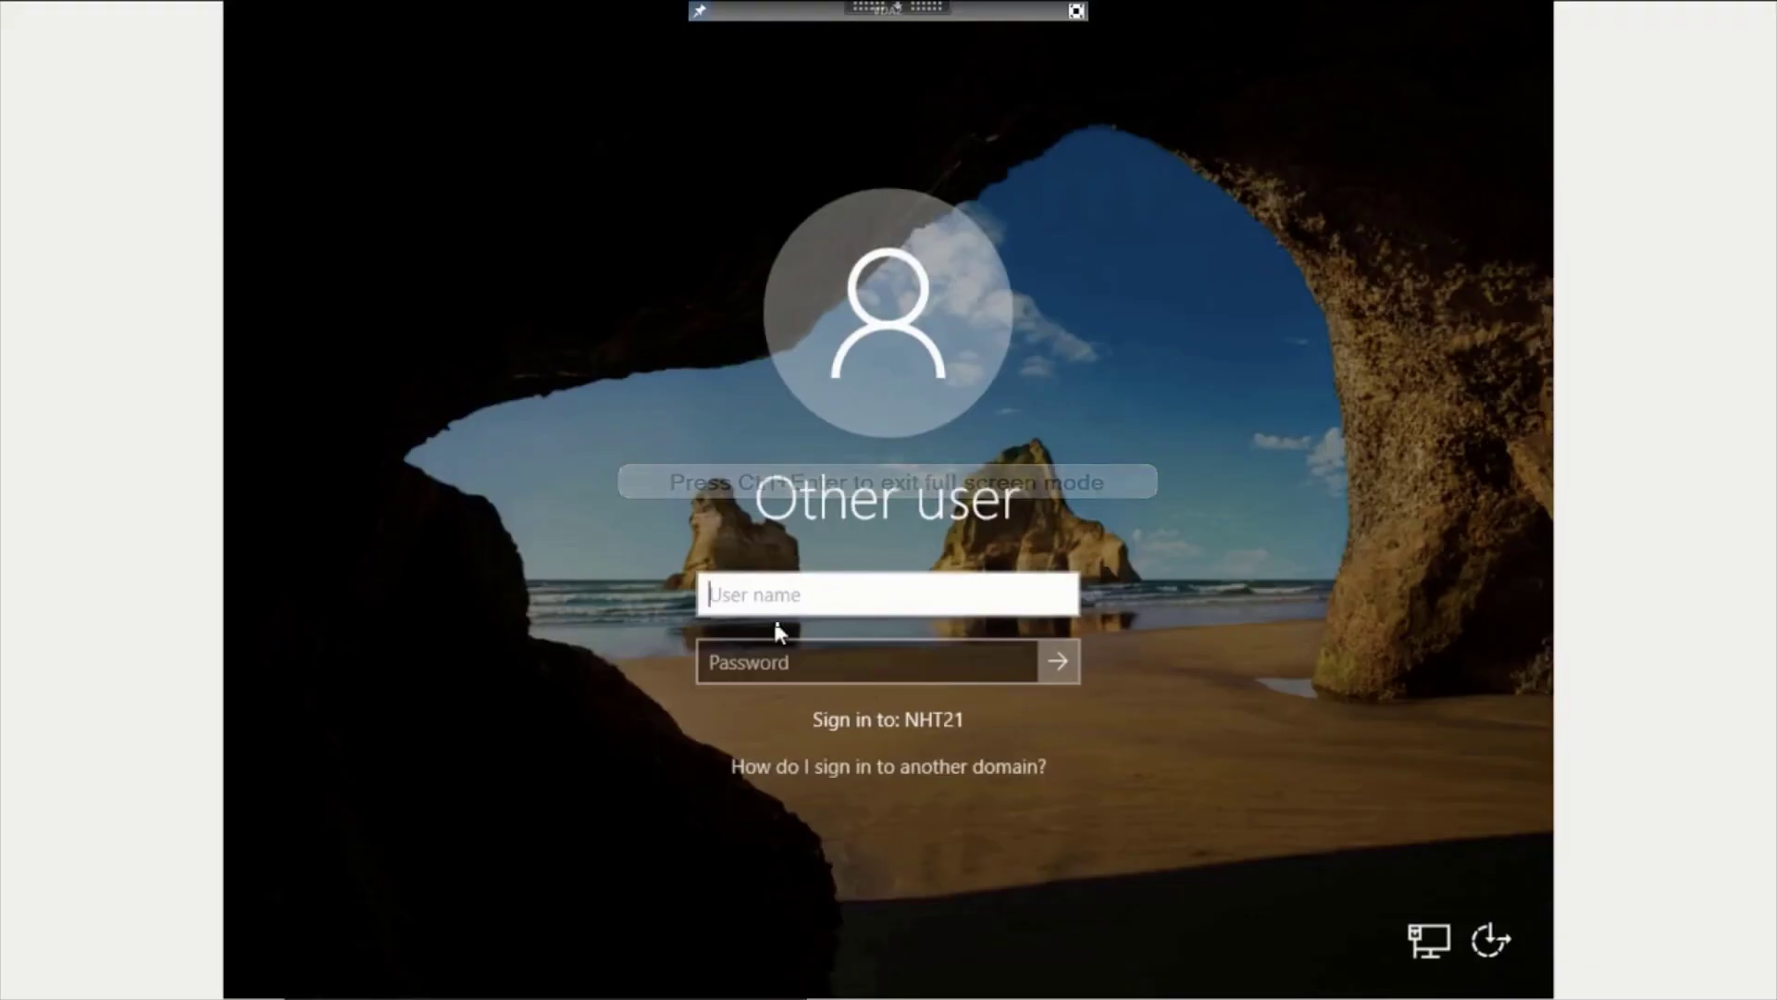
Sign in to the VDA with the domain user's name and password.
text(nht21\mac)
key(Tab)
text(p)
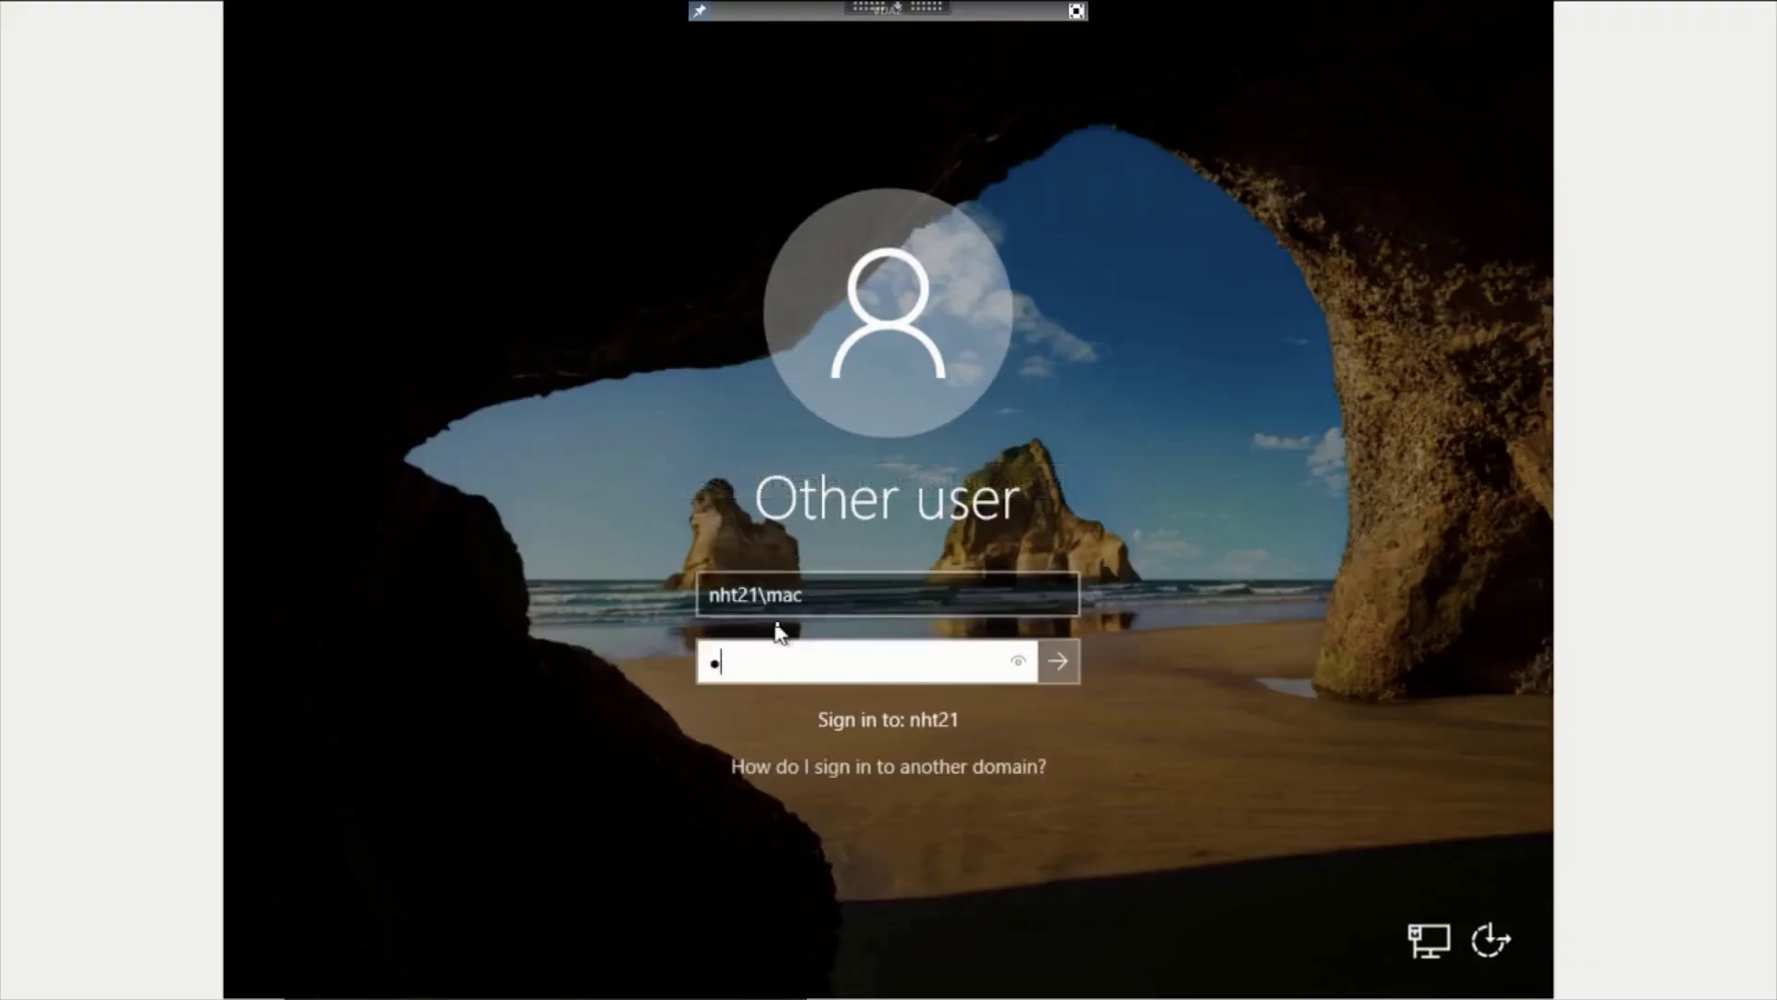
text(assword12)
key(Return)
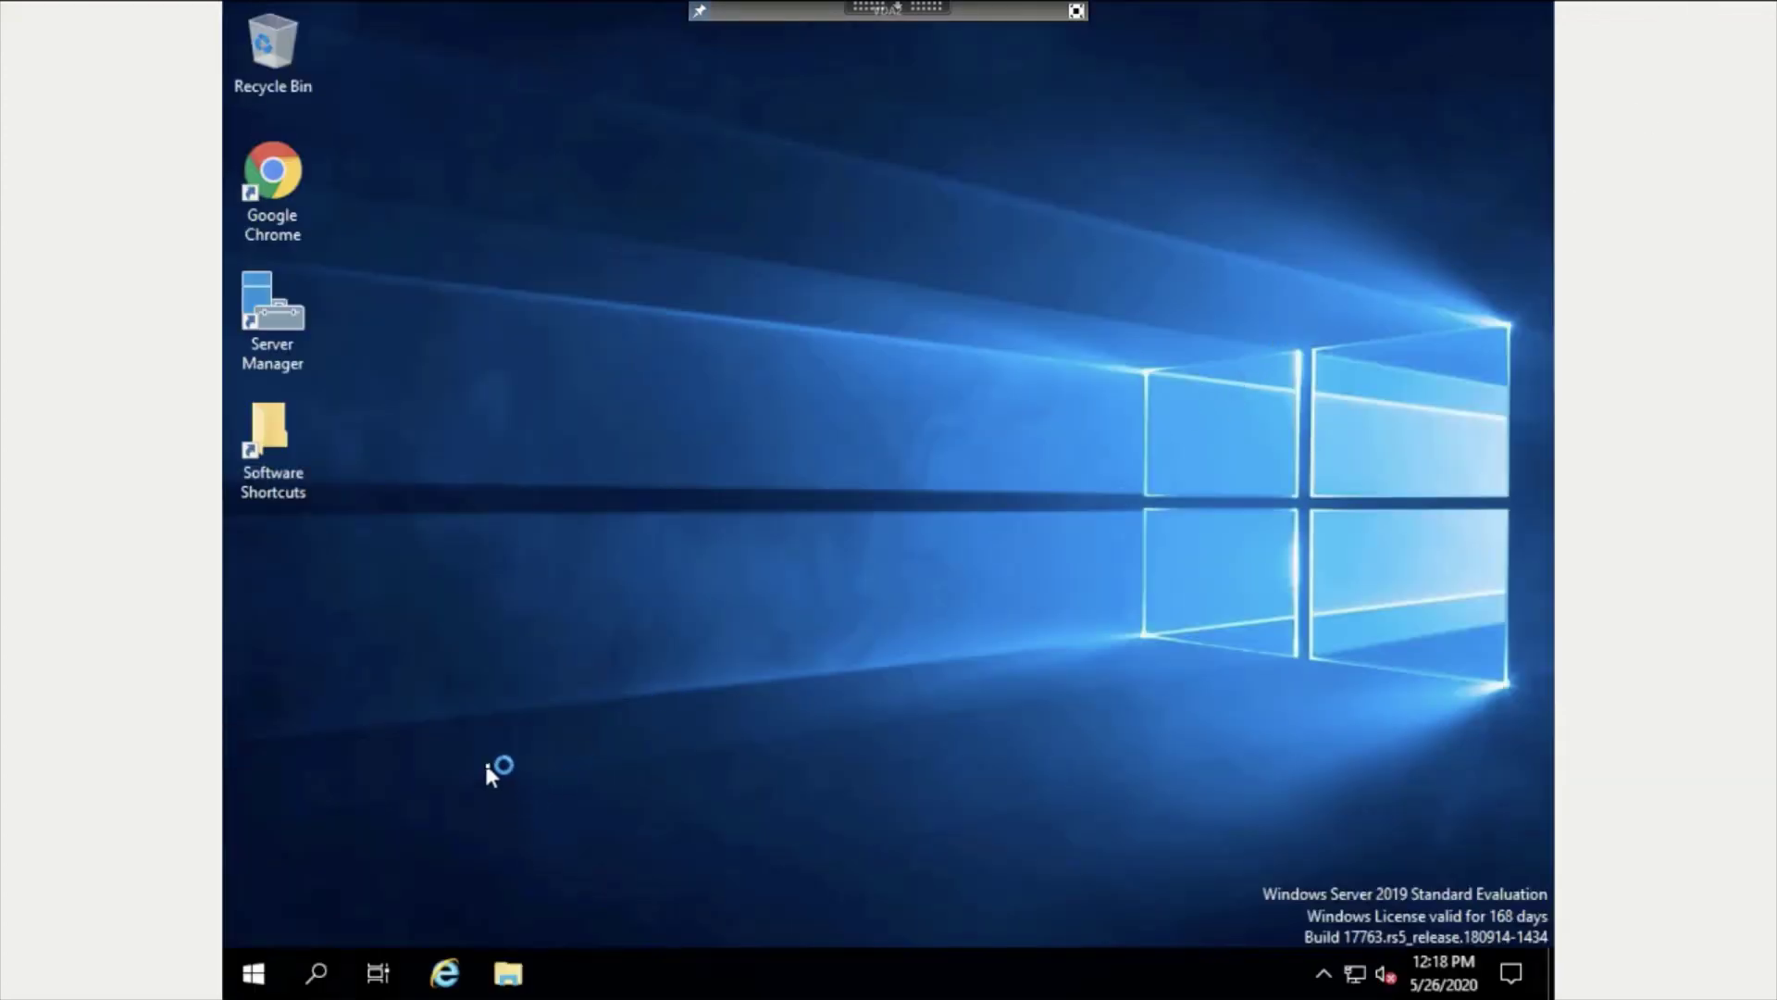
Sign out of the session from the Start menu's account options.
click(253, 972)
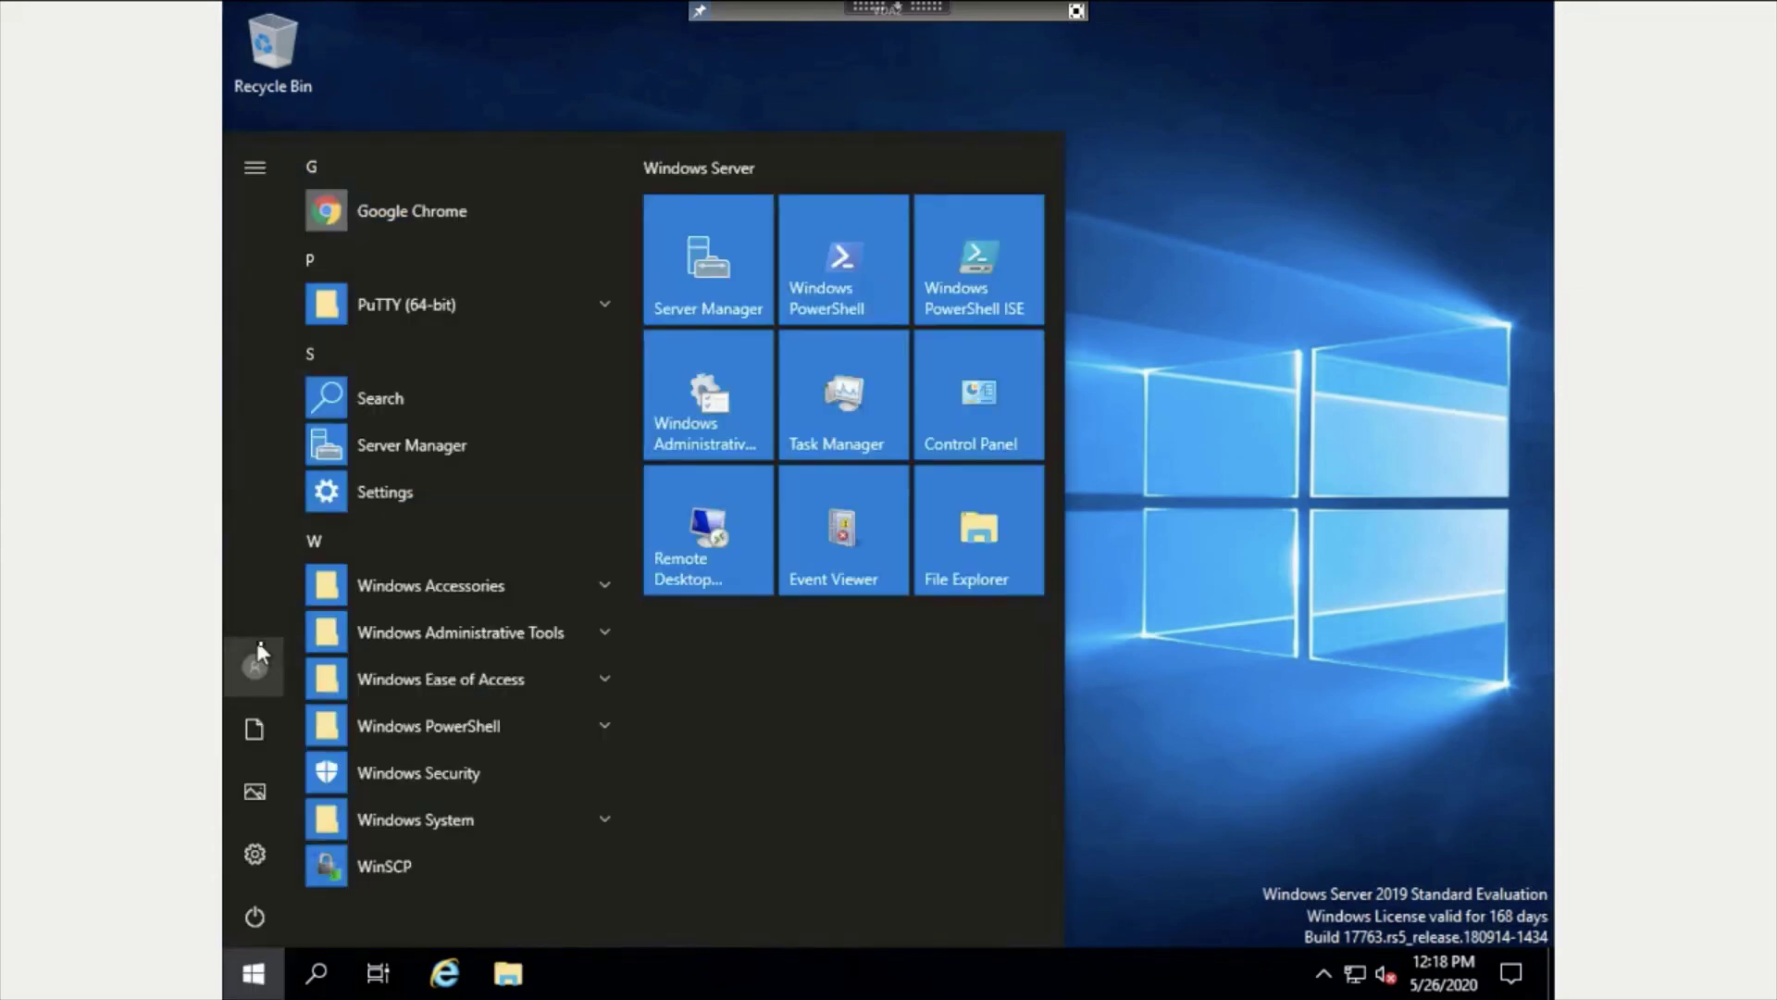
click(261, 663)
click(294, 609)
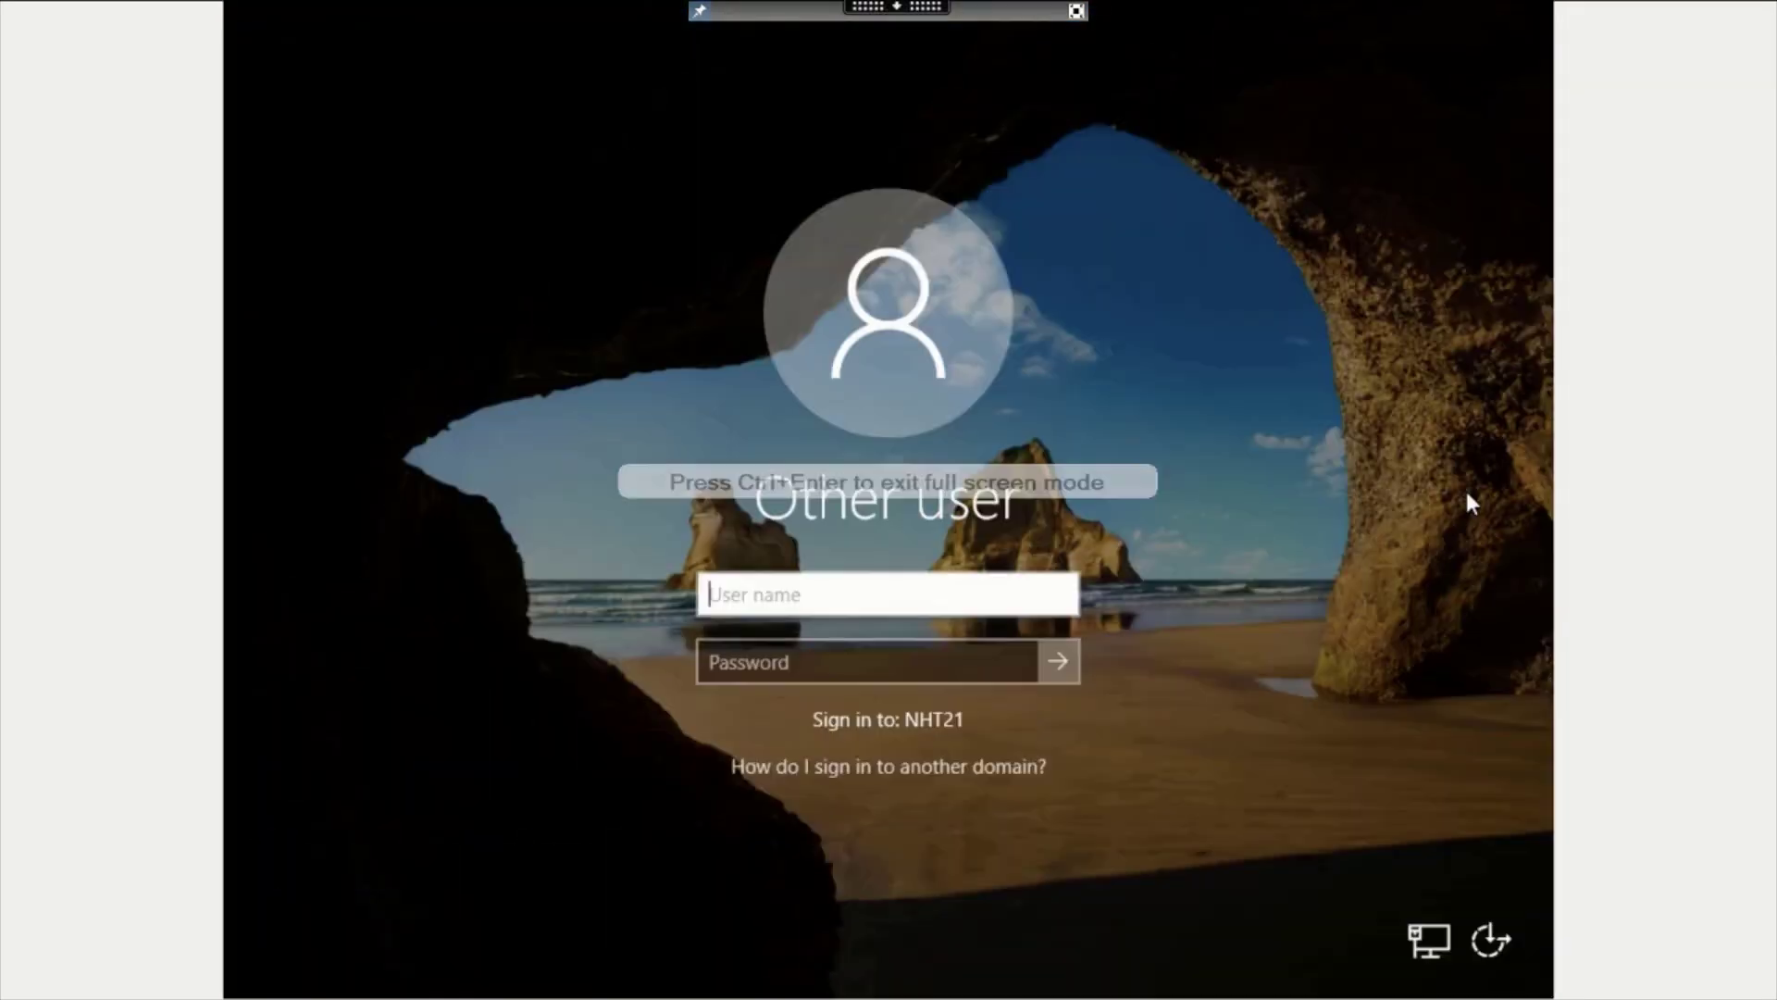
Sign back in to the VDA with the domain user's credentials, then open the Start menu account options to sign out.
click(811, 590)
text(nht21\mac)
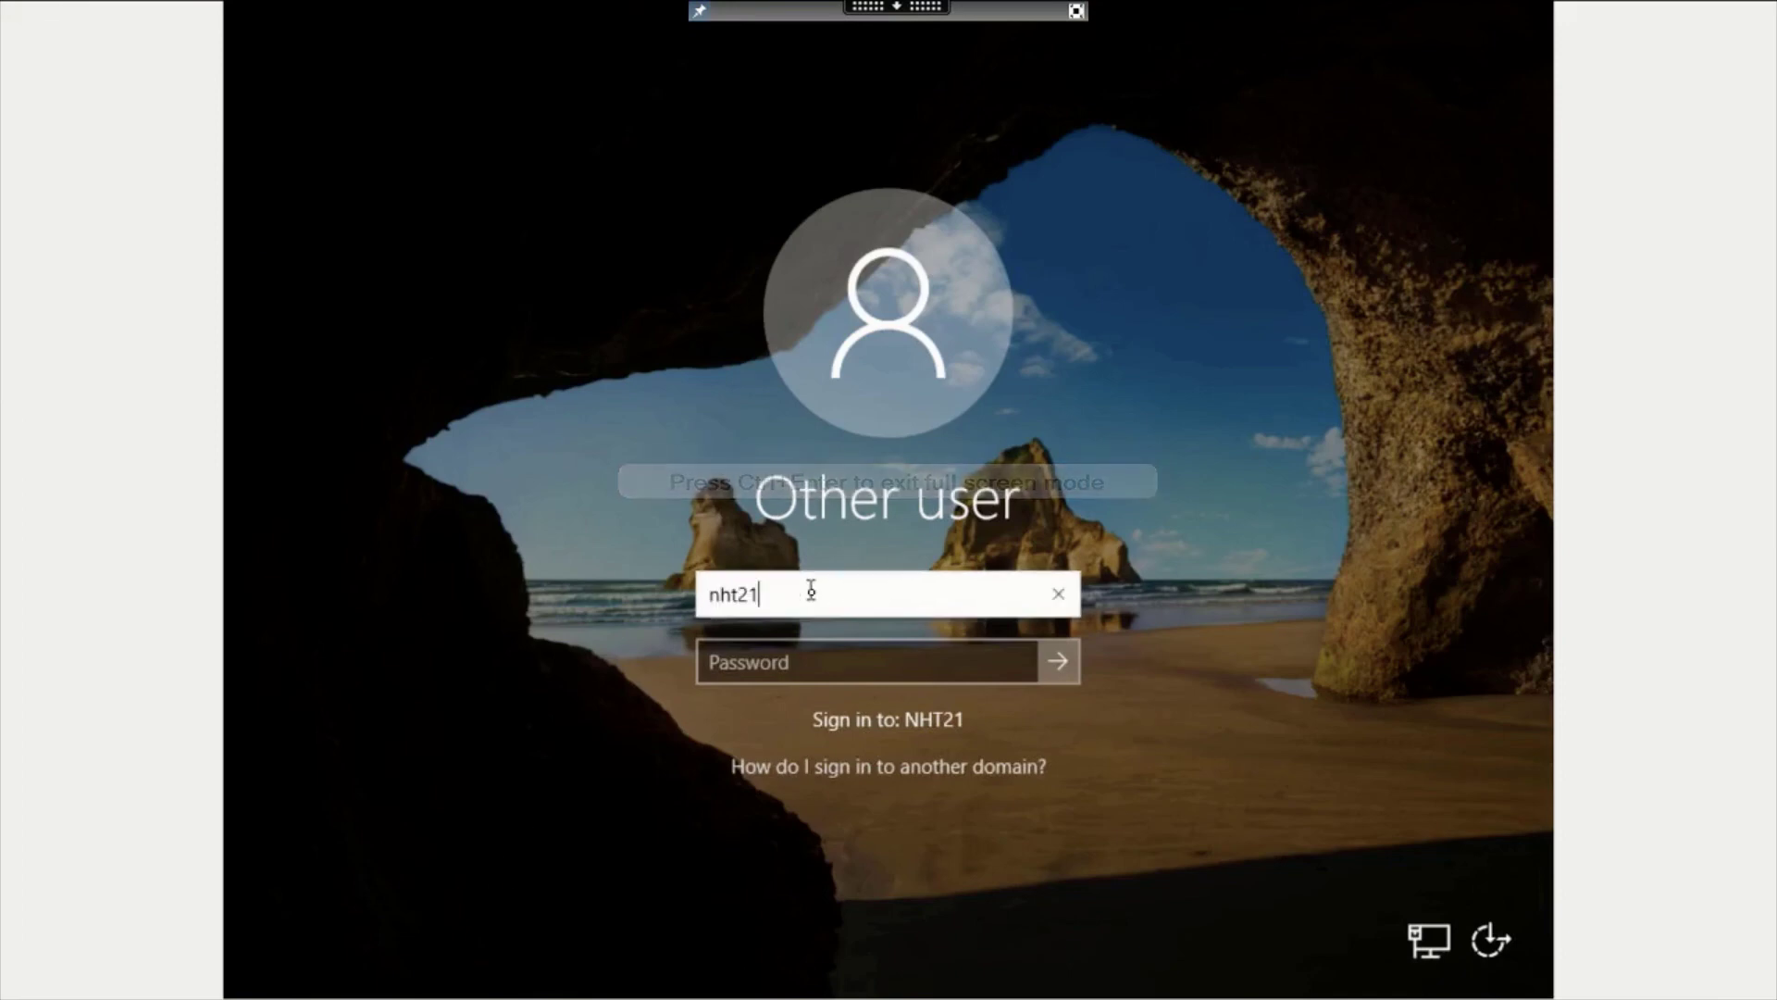
key(Tab)
text(*******)
key(Return)
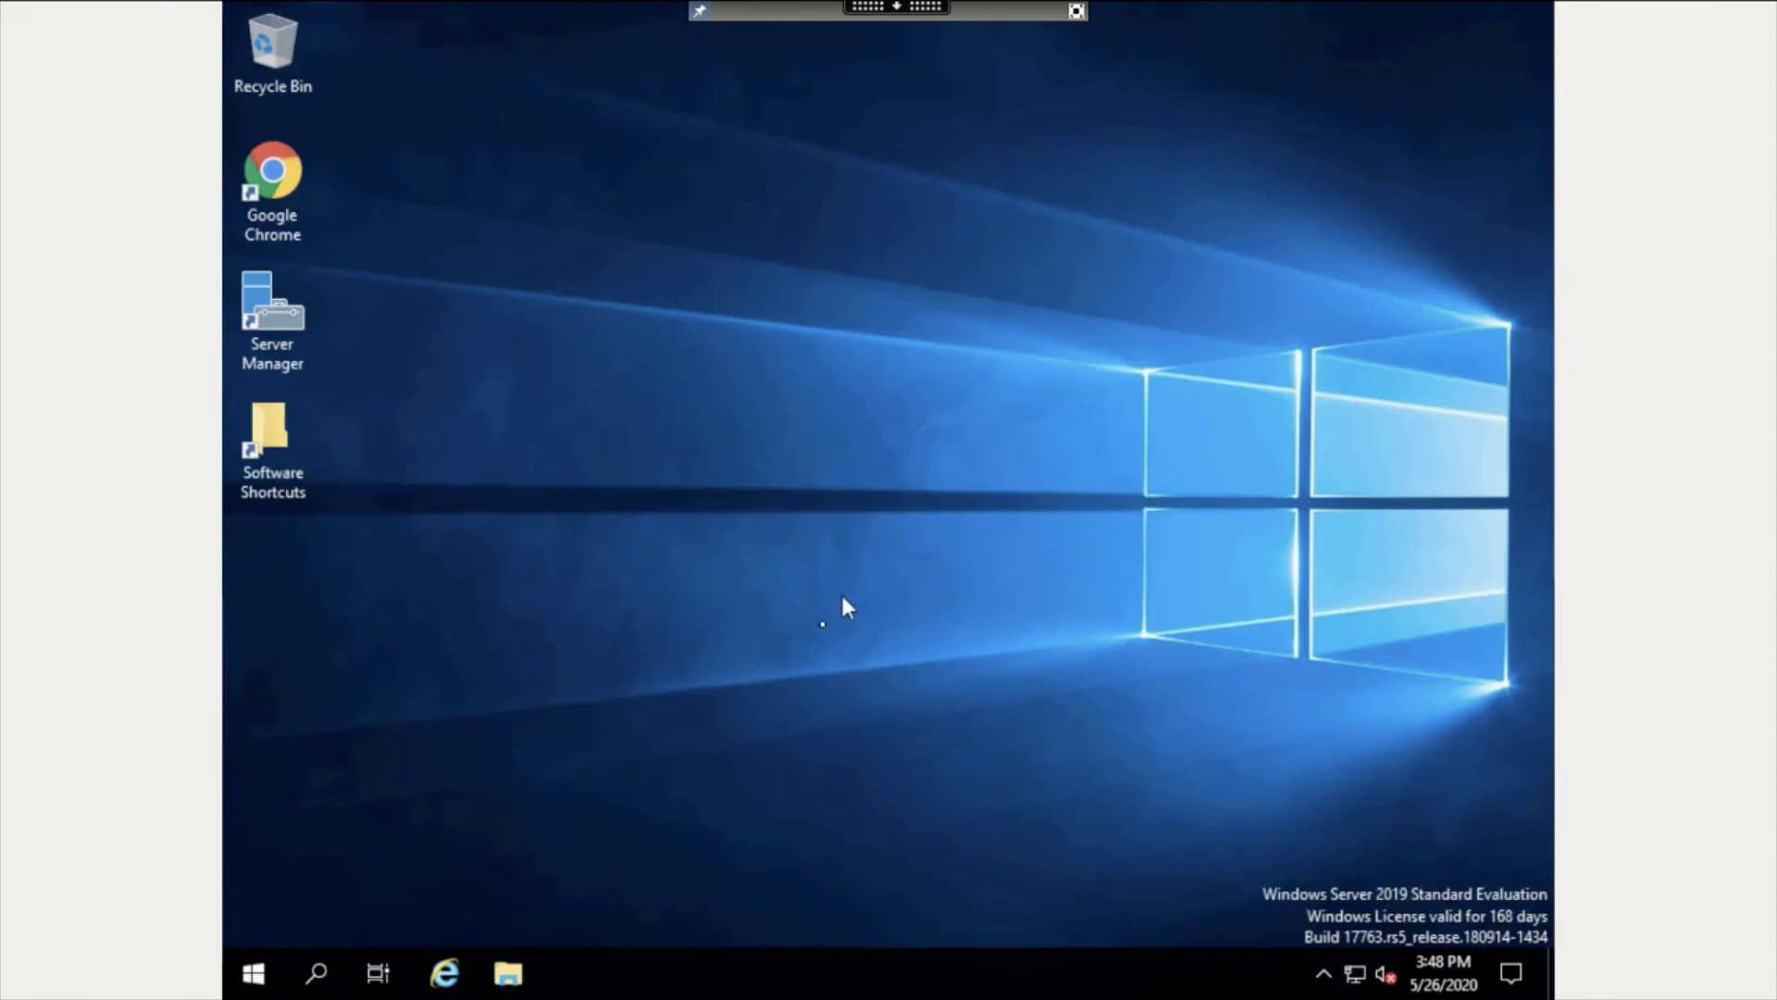
click(254, 973)
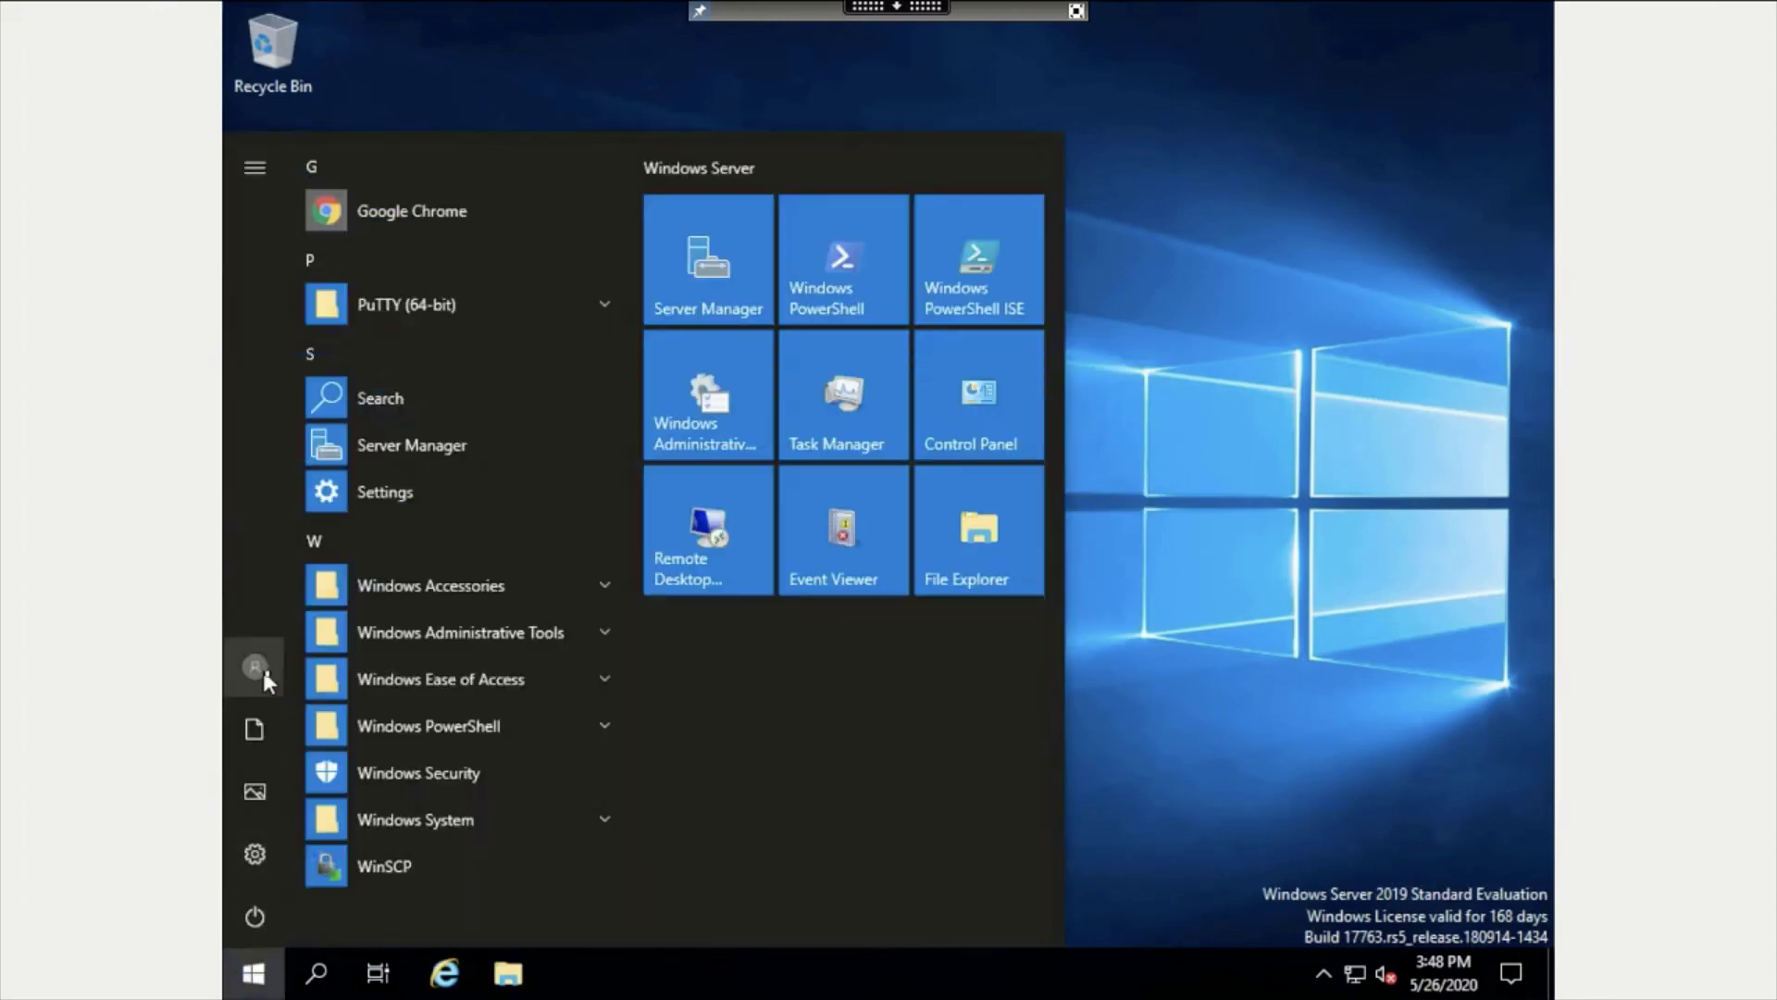
click(264, 674)
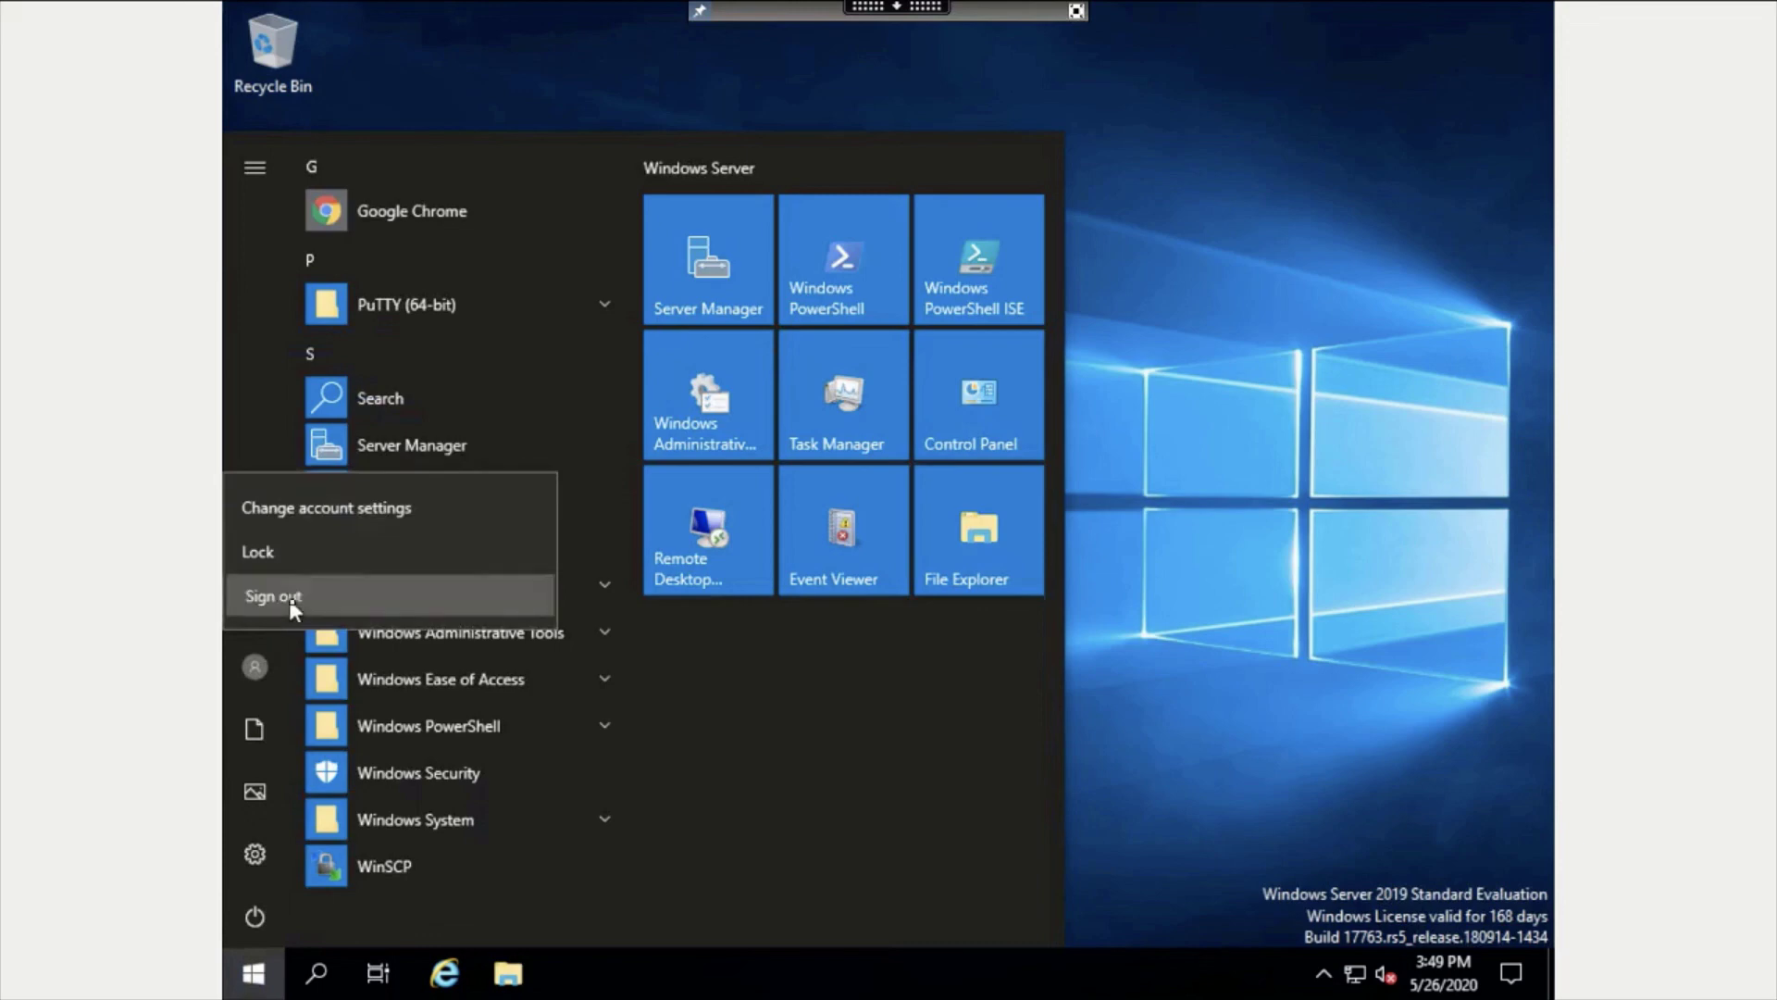